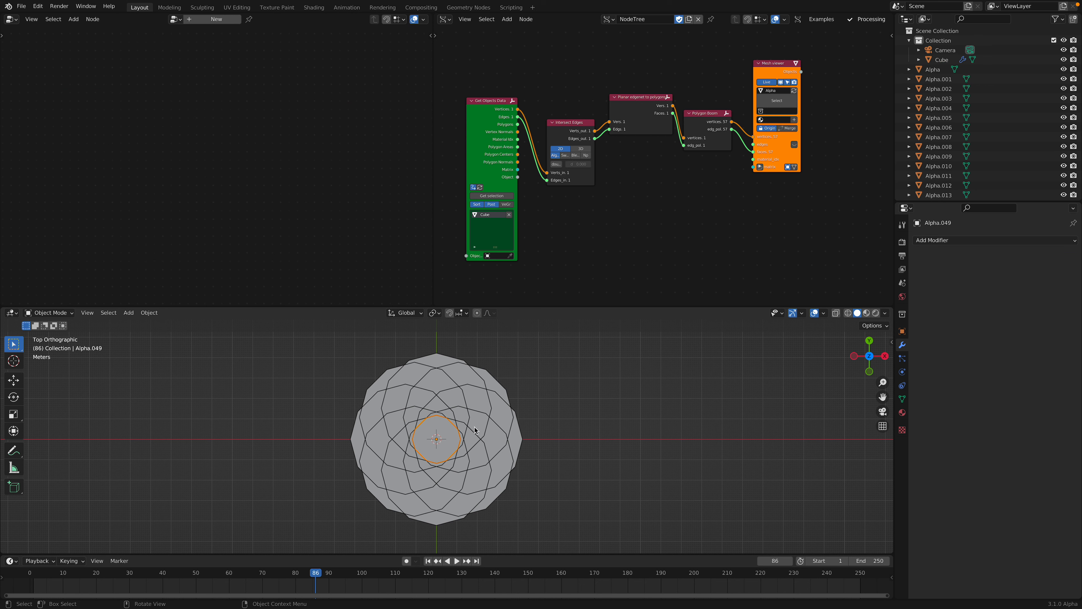
Step: Display the separate rosette pieces in random object colours in the viewport and save the file
{"action": "left_click", "coordinate": [477, 423]}
{"action": "left_click", "coordinate": [436, 405]}
{"action": "left_click", "coordinate": [379, 381]}
{"action": "left_click", "coordinate": [441, 435]}
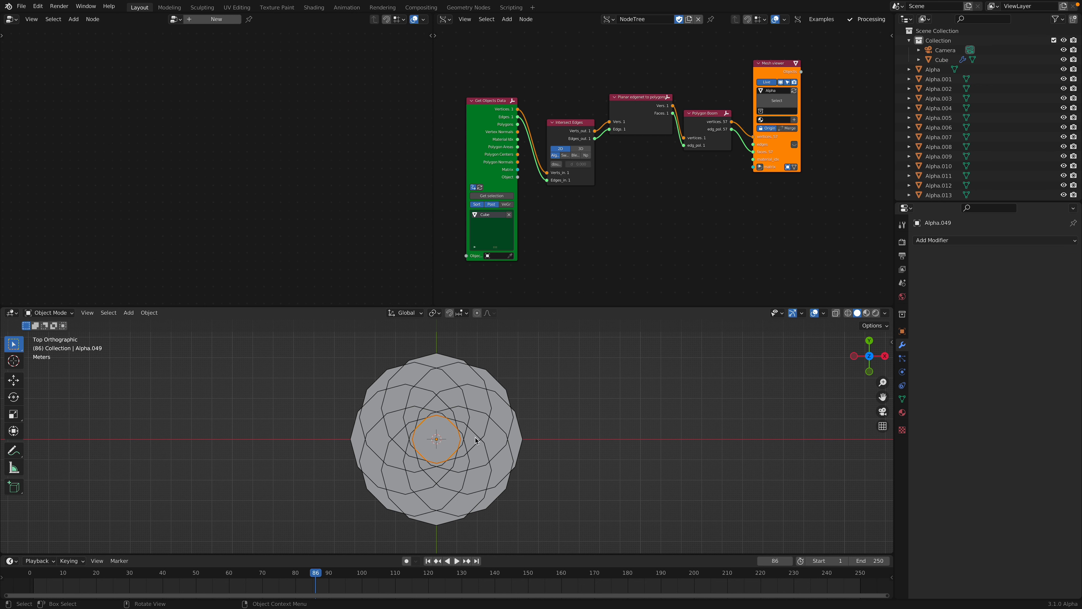
{"action": "left_click", "coordinate": [886, 313]}
{"action": "left_click", "coordinate": [880, 446]}
{"action": "mouse_move", "coordinate": [665, 421]}
{"action": "middle_mouse_down"}
{"action": "mouse_move", "coordinate": [573, 382]}
{"action": "mouse_move", "coordinate": [550, 407]}
{"action": "middle_mouse_up"}
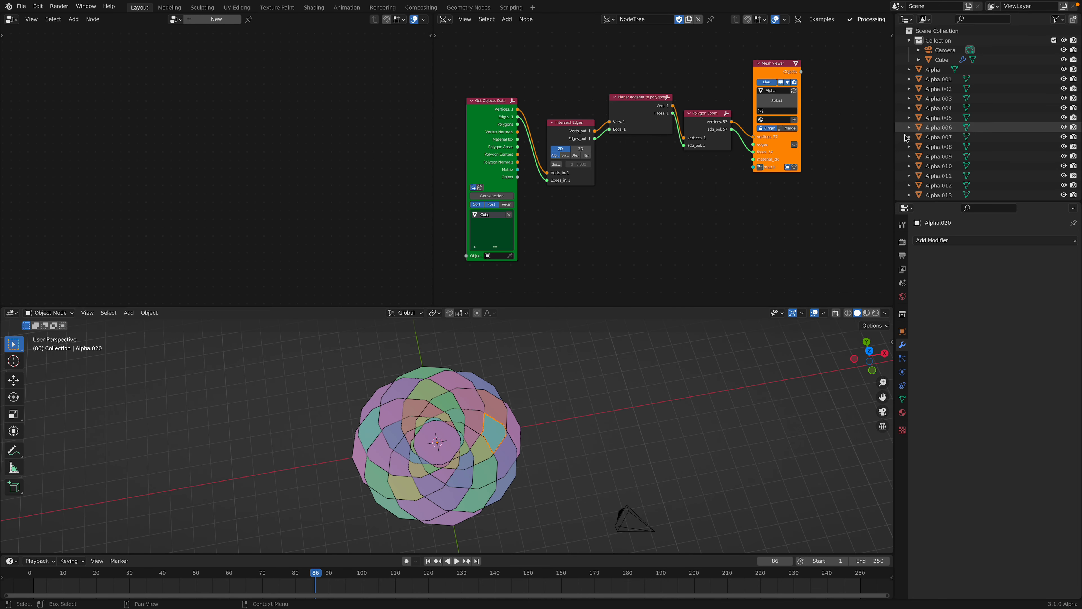
{"action": "key", "text": "ctrl+s"}
Step: Create a new collection and assign Collection 2 as the output collection of the Mesh viewer node
{"action": "left_click", "coordinate": [946, 61]}
{"action": "scroll", "coordinate": [763, 48], "scroll_direction": "up", "scroll_amount": 2}
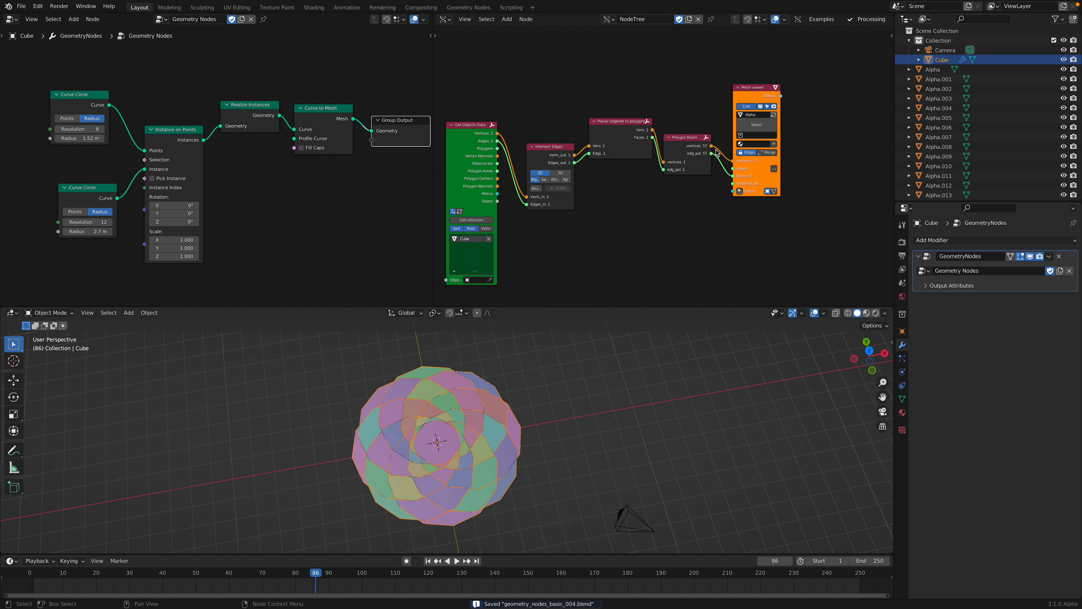
{"action": "left_click", "coordinate": [940, 98]}
{"action": "left_click", "coordinate": [946, 137]}
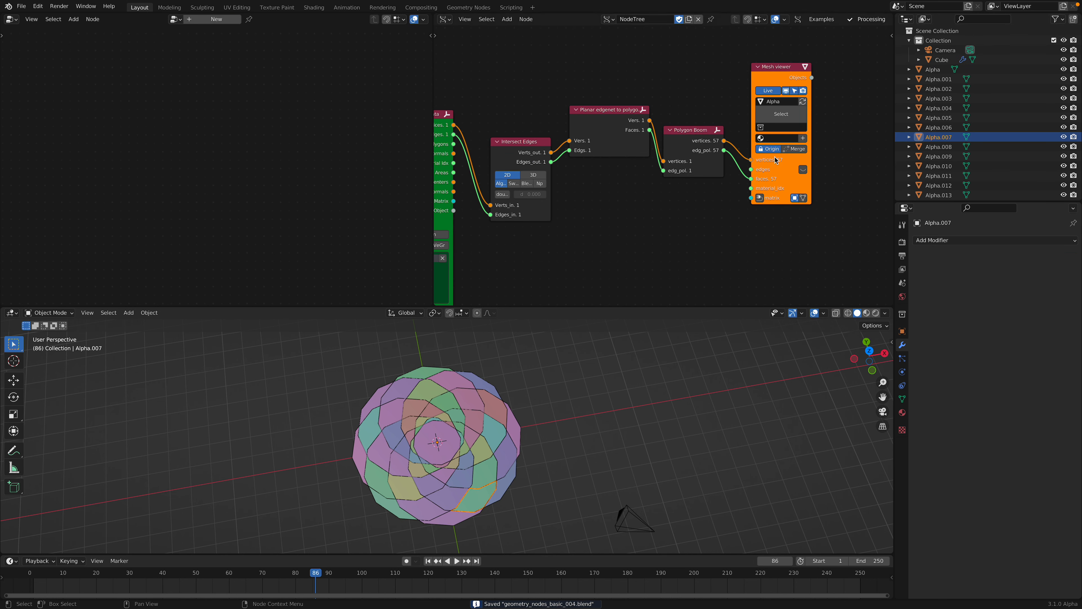
{"action": "middle_click_drag", "start_coordinate": [760, 127], "coordinate": [700, 120]}
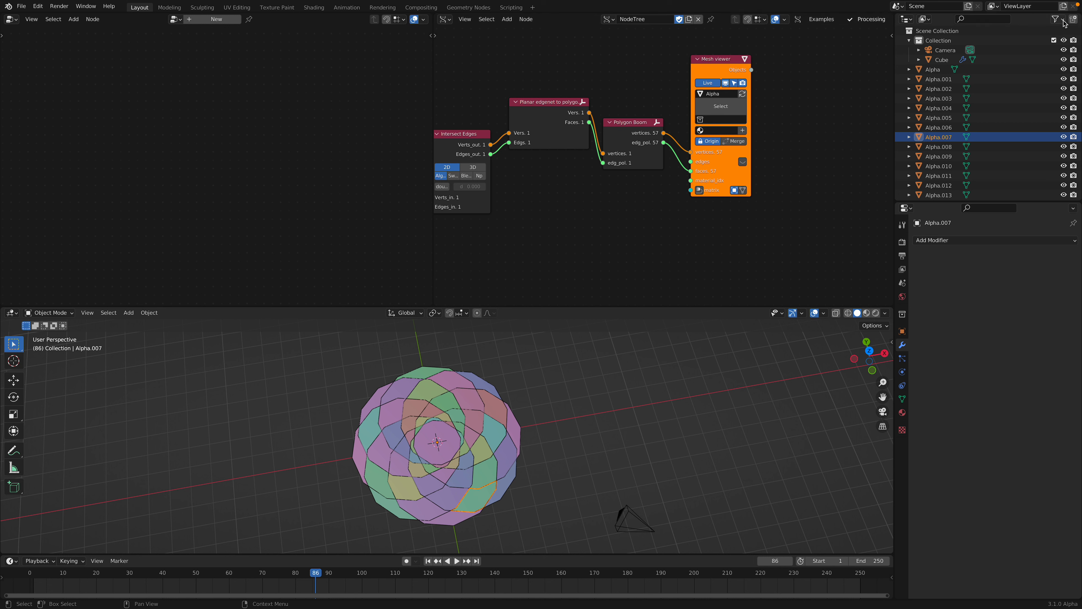
{"action": "left_click", "coordinate": [1073, 19]}
{"action": "left_click", "coordinate": [711, 131]}
{"action": "left_click", "coordinate": [729, 123]}
{"action": "left_click", "coordinate": [728, 121]}
{"action": "left_click", "coordinate": [726, 141]}
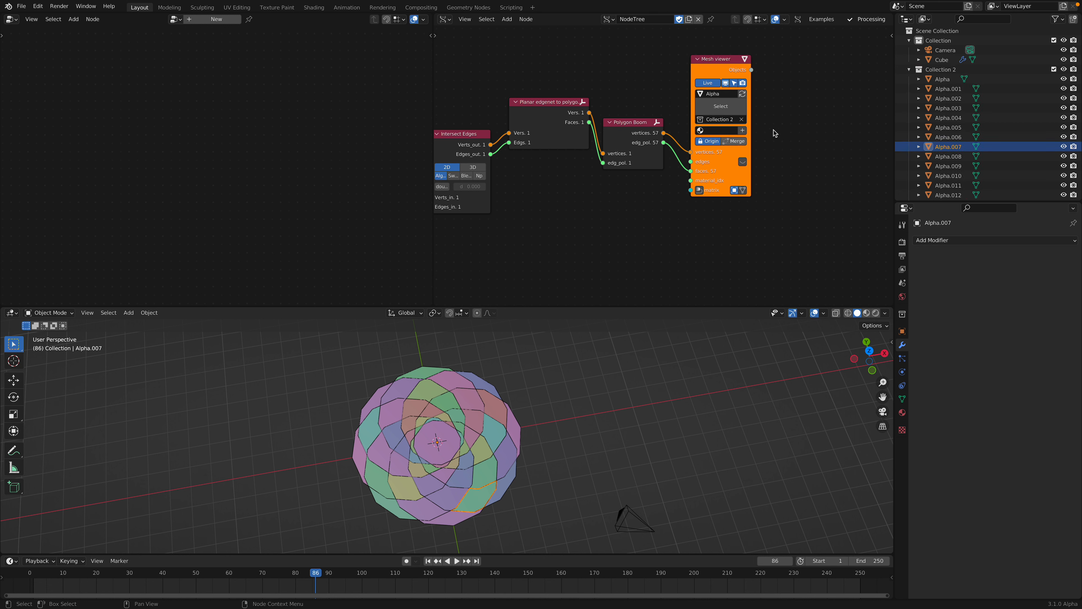
Step: Save the file, then collapse and re-expand Collection 2 in the outliner
{"action": "scroll", "coordinate": [721, 153], "scroll_direction": "down", "scroll_amount": 3}
{"action": "left_click", "coordinate": [910, 69]}
{"action": "scroll", "coordinate": [606, 112], "scroll_direction": "down", "scroll_amount": 2}
{"action": "middle_click_drag", "start_coordinate": [582, 127], "coordinate": [671, 116]}
{"action": "key", "text": "ctrl+s"}
{"action": "left_click", "coordinate": [916, 70]}
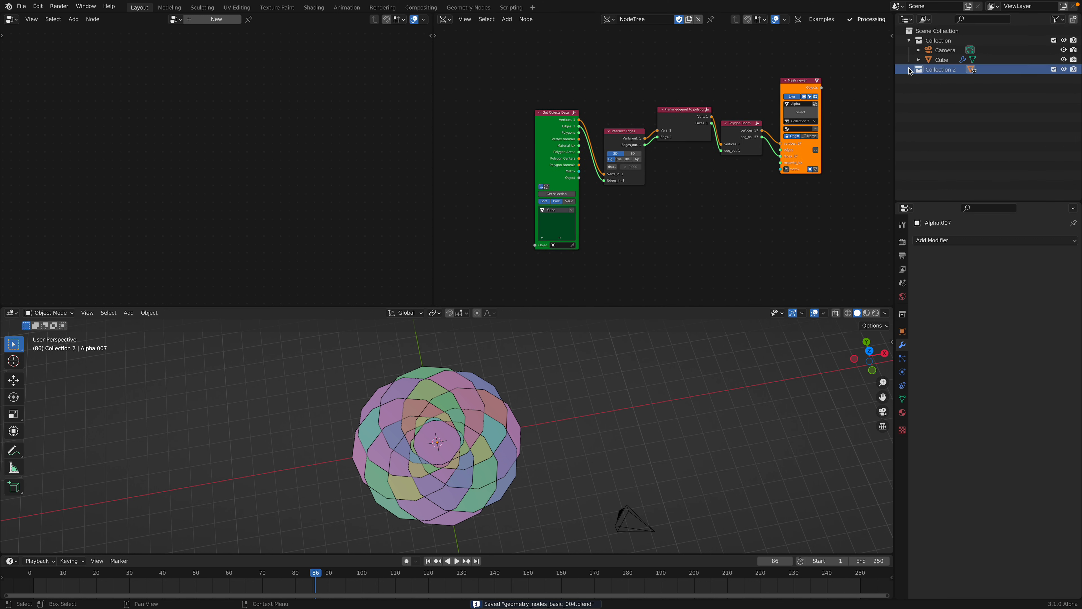
{"action": "left_click", "coordinate": [909, 69]}
Step: Select the Cube object and move the Polygon Boom node farther away from the Mesh viewer node
{"action": "left_click", "coordinate": [939, 60]}
{"action": "scroll", "coordinate": [725, 102], "scroll_direction": "up", "scroll_amount": 3}
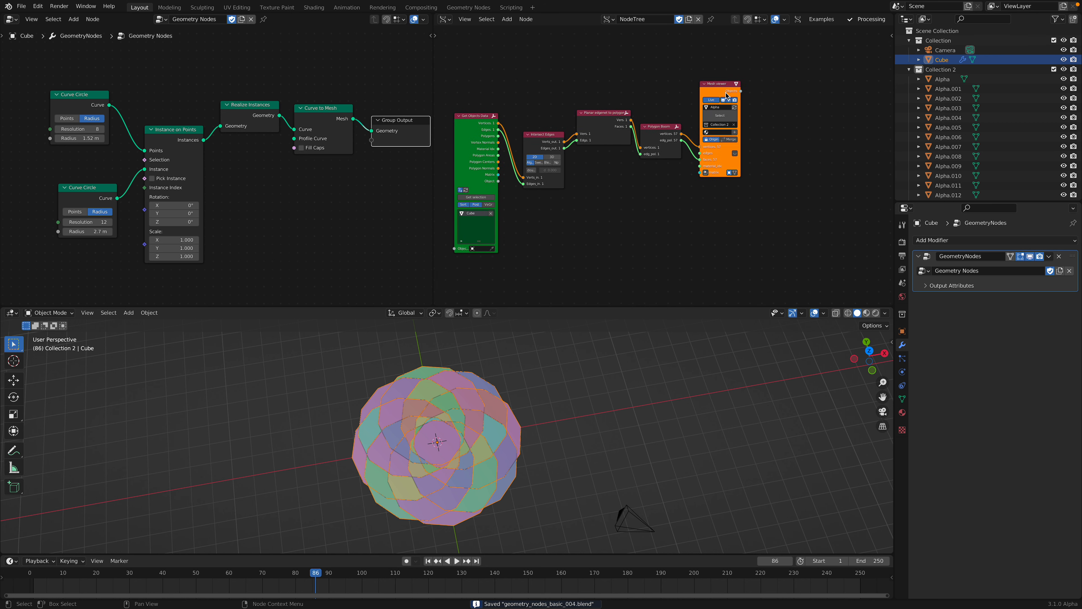
{"action": "left_click_drag", "start_coordinate": [665, 133], "coordinate": [651, 133]}
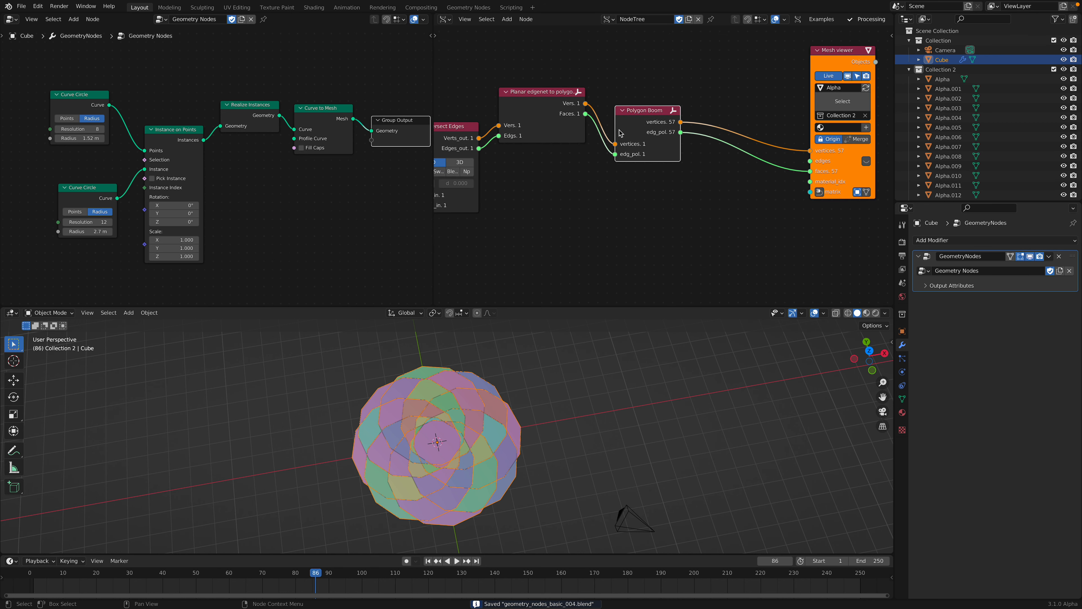
{"action": "middle_click_drag", "start_coordinate": [748, 118], "coordinate": [653, 121]}
{"action": "key", "text": "alt+space"}
{"action": "type", "text": "mesh ve"}
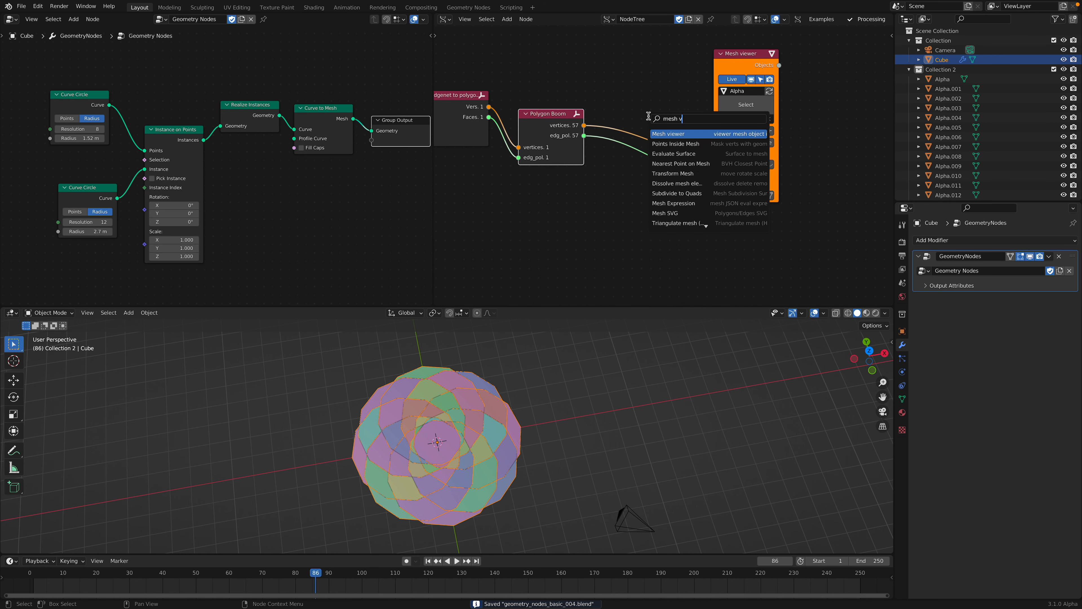
{"action": "key", "text": "Escape"}
{"action": "left_click", "coordinate": [627, 120]}
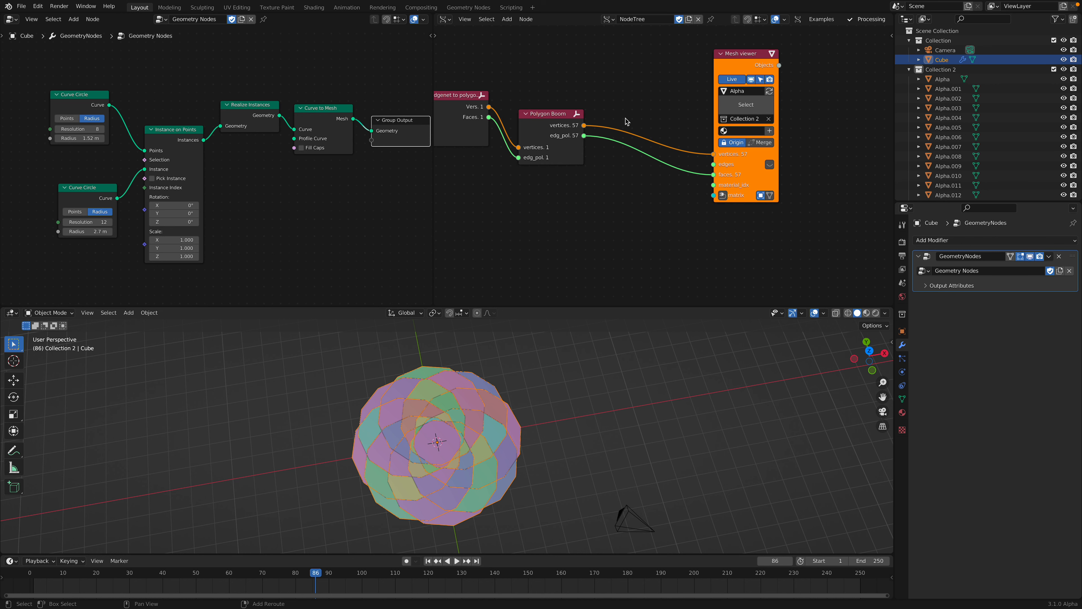
{"action": "key", "text": "alt+space"}
{"action": "left_click", "coordinate": [606, 185]}
Step: Set the resolution of the upper Curve Circle node to 3 and play the animation briefly to refresh the pieces
{"action": "middle_click_drag", "start_coordinate": [441, 427], "coordinate": [439, 411]}
{"action": "middle_click_drag", "start_coordinate": [235, 162], "coordinate": [374, 148]}
{"action": "scroll", "coordinate": [242, 161], "scroll_direction": "up", "scroll_amount": 1}
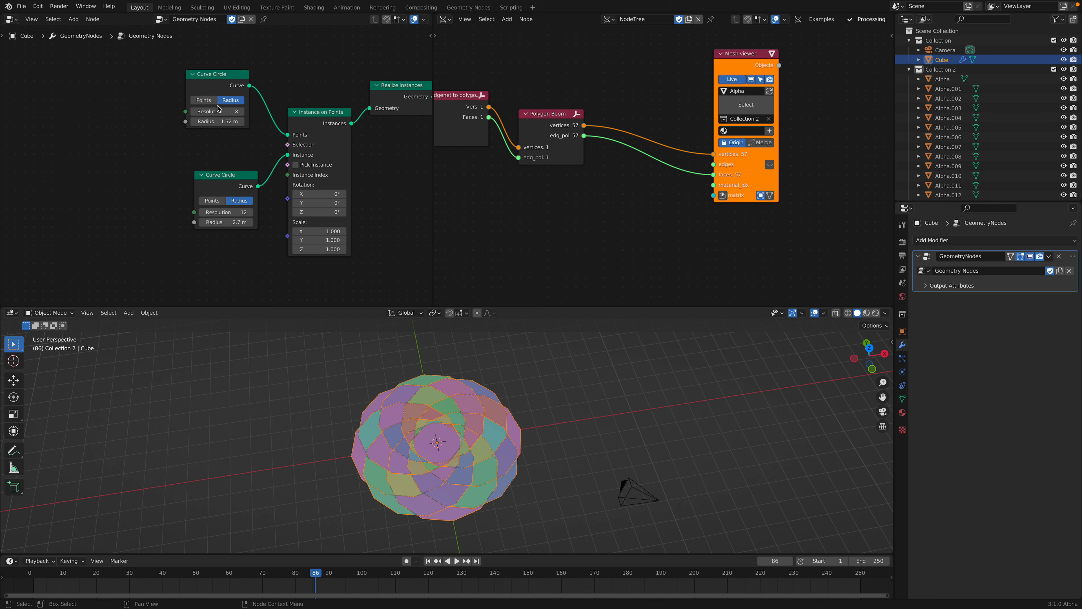
{"action": "key", "text": "Return"}
{"action": "middle_click_drag", "start_coordinate": [240, 183], "coordinate": [219, 178]}
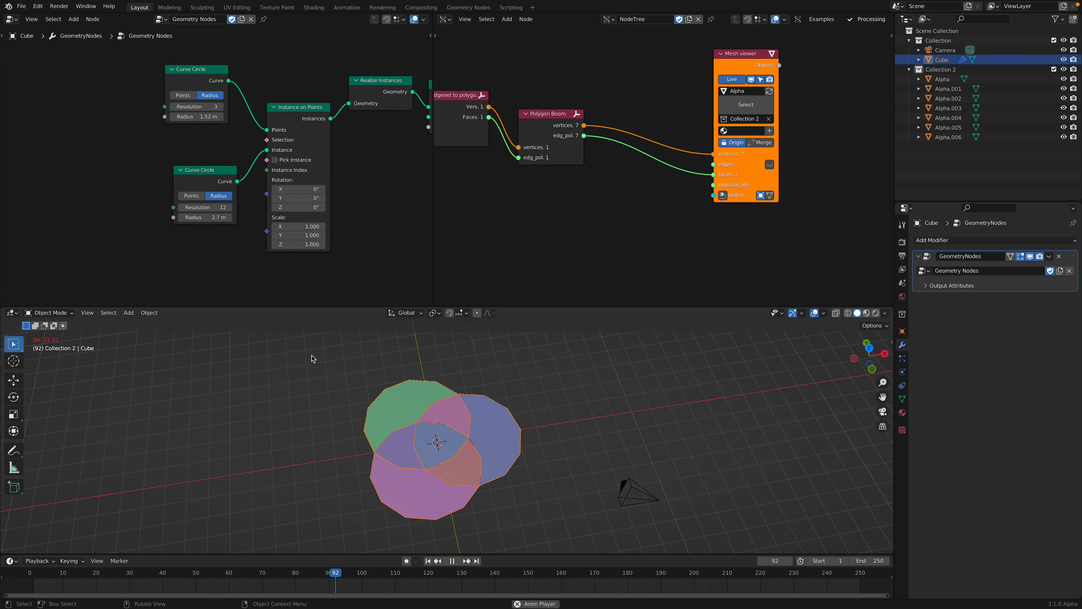
{"action": "middle_click_drag", "start_coordinate": [421, 434], "coordinate": [427, 445]}
{"action": "left_click", "coordinate": [426, 445]}
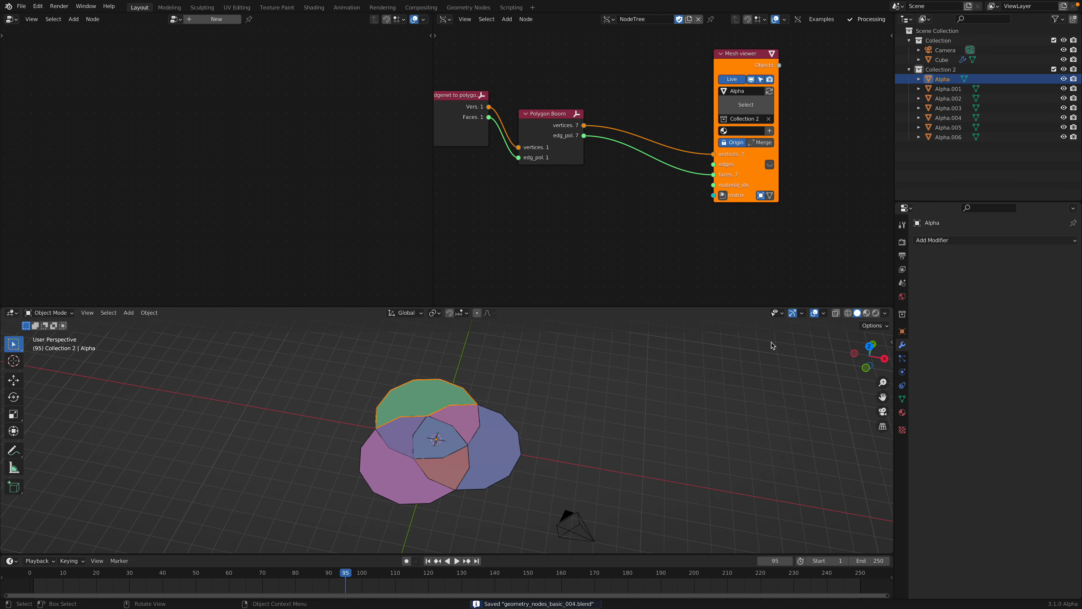
Step: Select all pieces from Alpha to Alpha.006 and add a Solidify modifier to the active piece
{"action": "left_click", "coordinate": [948, 137]}
{"action": "left_click", "coordinate": [948, 80], "text": "shift"}
{"action": "middle_click_drag", "start_coordinate": [465, 383], "coordinate": [494, 406]}
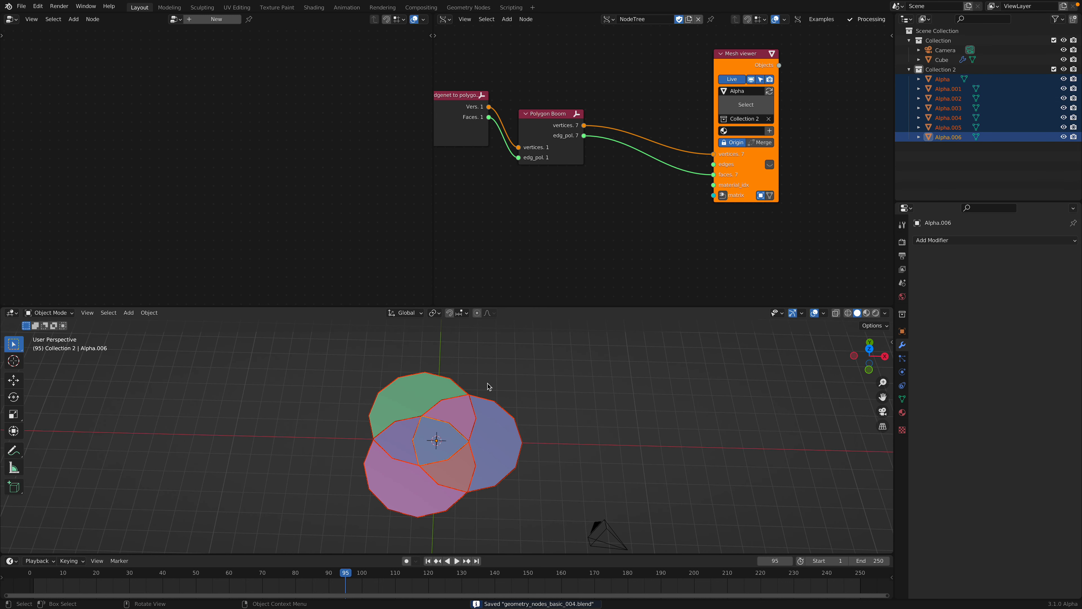
{"action": "left_click", "coordinate": [948, 243]}
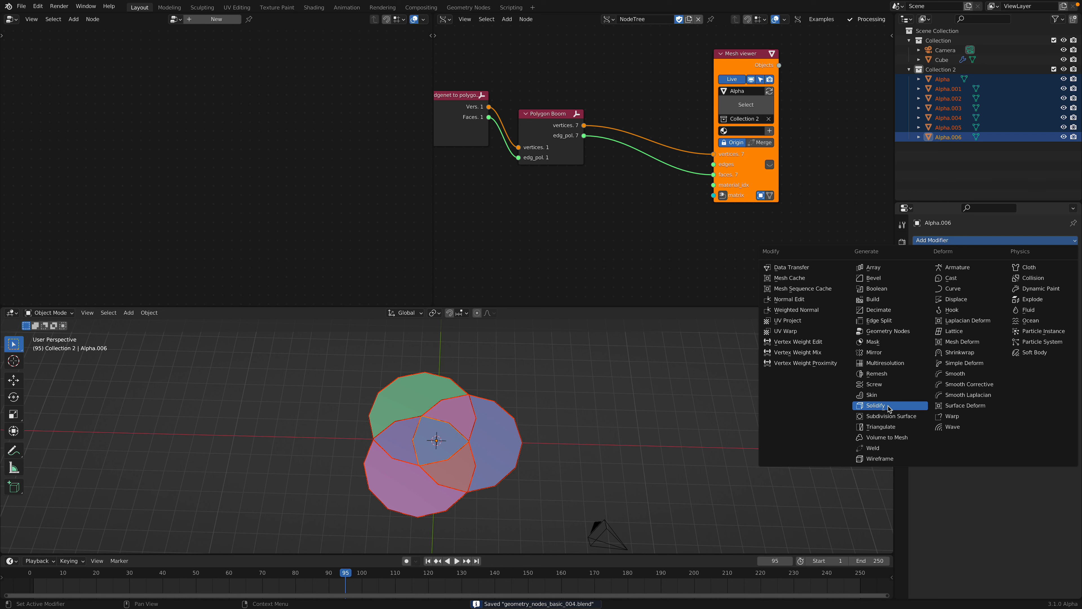
{"action": "left_click", "coordinate": [886, 409]}
Step: Set the Solidify thickness of the centre piece to 1.13 m
{"action": "mouse_move", "coordinate": [1003, 283]}
{"action": "left_mouse_down"}
{"action": "mouse_move", "coordinate": [1032, 283]}
{"action": "mouse_move", "coordinate": [1014, 283]}
{"action": "left_mouse_up"}
{"action": "middle_click_drag", "start_coordinate": [604, 411], "coordinate": [601, 315]}
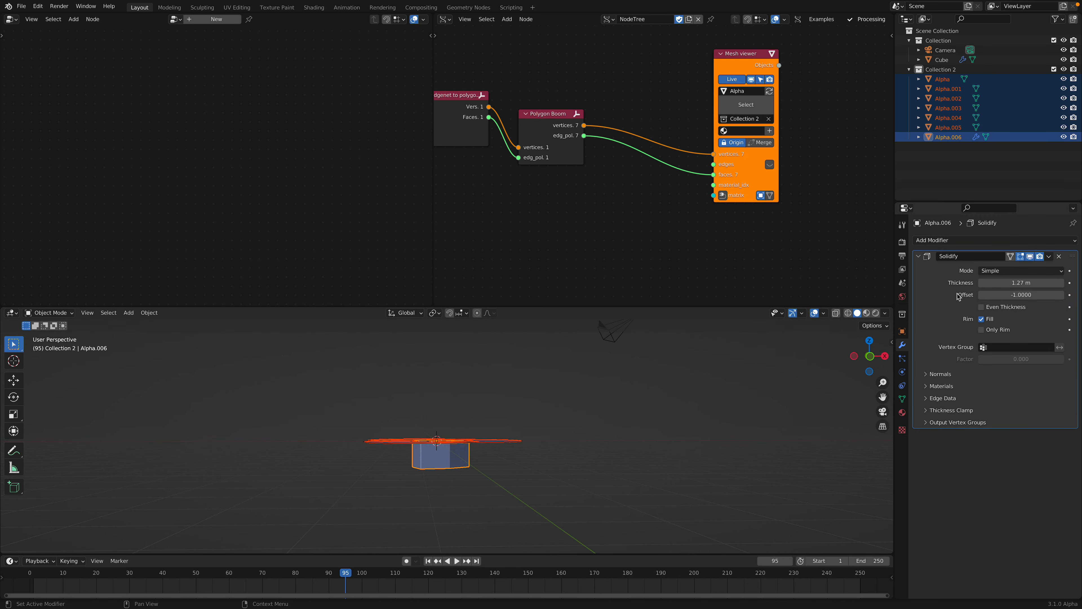
{"action": "mouse_move", "coordinate": [993, 283]}
{"action": "left_mouse_down"}
{"action": "mouse_move", "coordinate": [1040, 283]}
{"action": "mouse_move", "coordinate": [987, 283]}
{"action": "left_mouse_up"}
{"action": "middle_click_drag", "start_coordinate": [518, 433], "coordinate": [486, 420]}
{"action": "scroll", "coordinate": [488, 440], "scroll_direction": "up", "scroll_amount": 2}
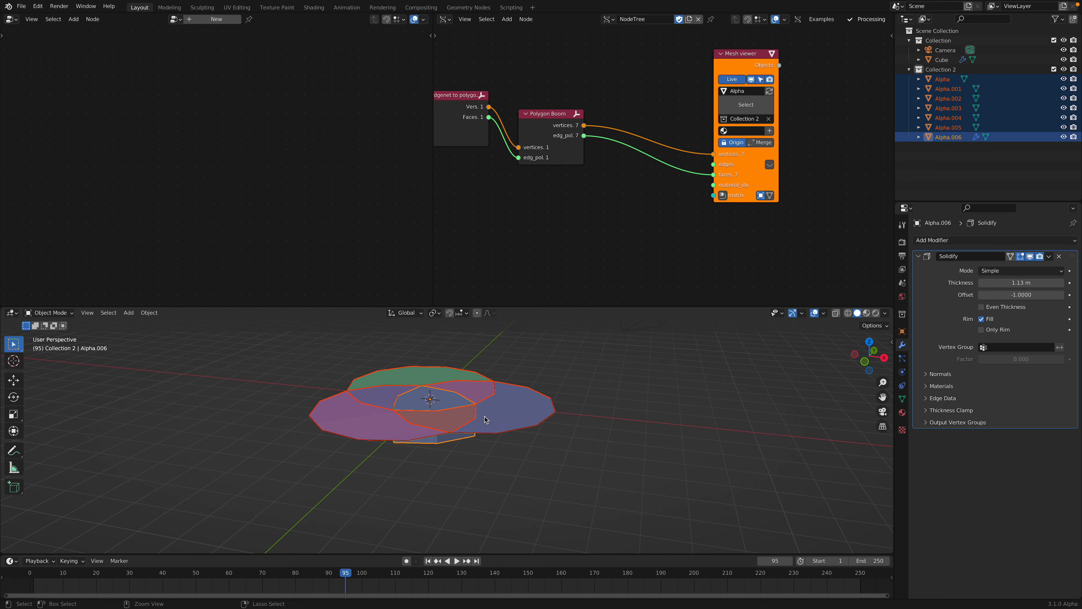
Step: Copy the Solidify modifier from the active piece to all the other selected pieces
{"action": "key", "text": "ctrl+l"}
{"action": "mouse_move", "coordinate": [486, 421]}
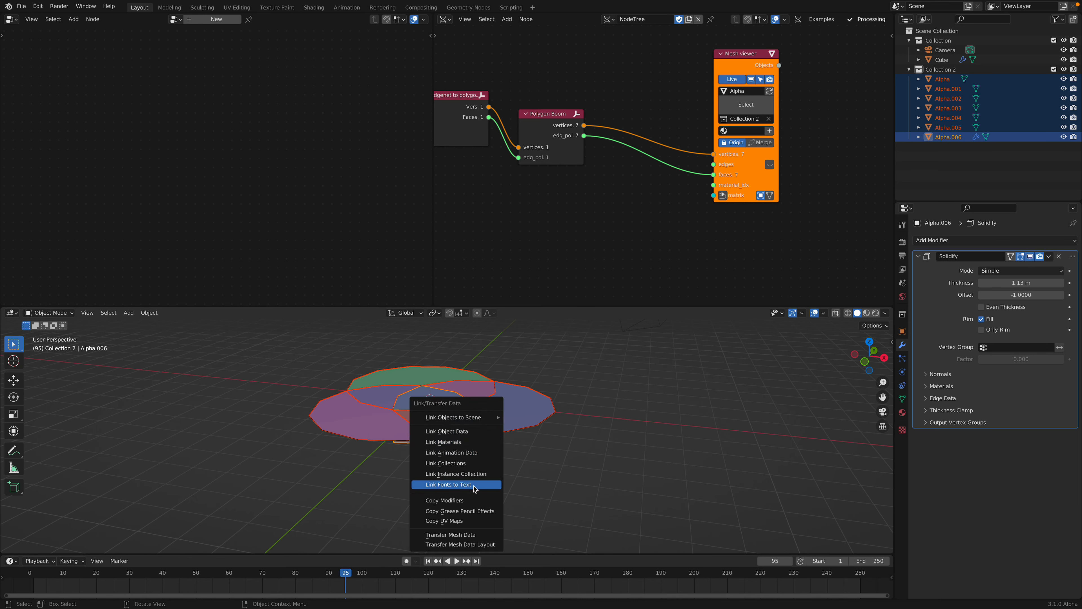
{"action": "left_click", "coordinate": [474, 501]}
{"action": "middle_click_drag", "start_coordinate": [475, 500], "coordinate": [495, 420]}
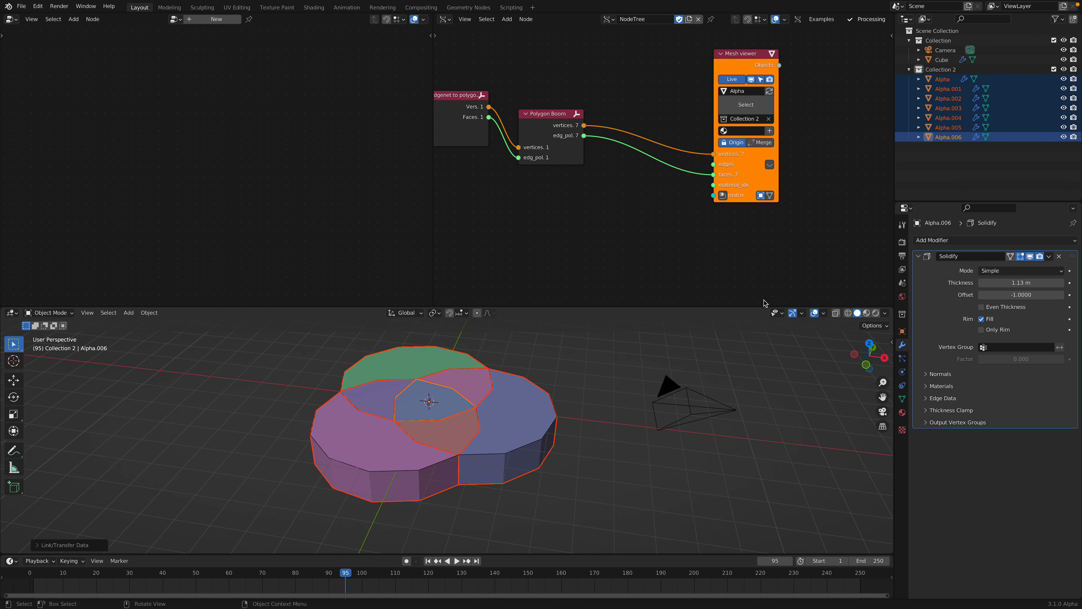
Step: Show the object properties of the Alpha piece, save the file and clear the selection
{"action": "left_click", "coordinate": [942, 79]}
{"action": "left_click", "coordinate": [902, 331]}
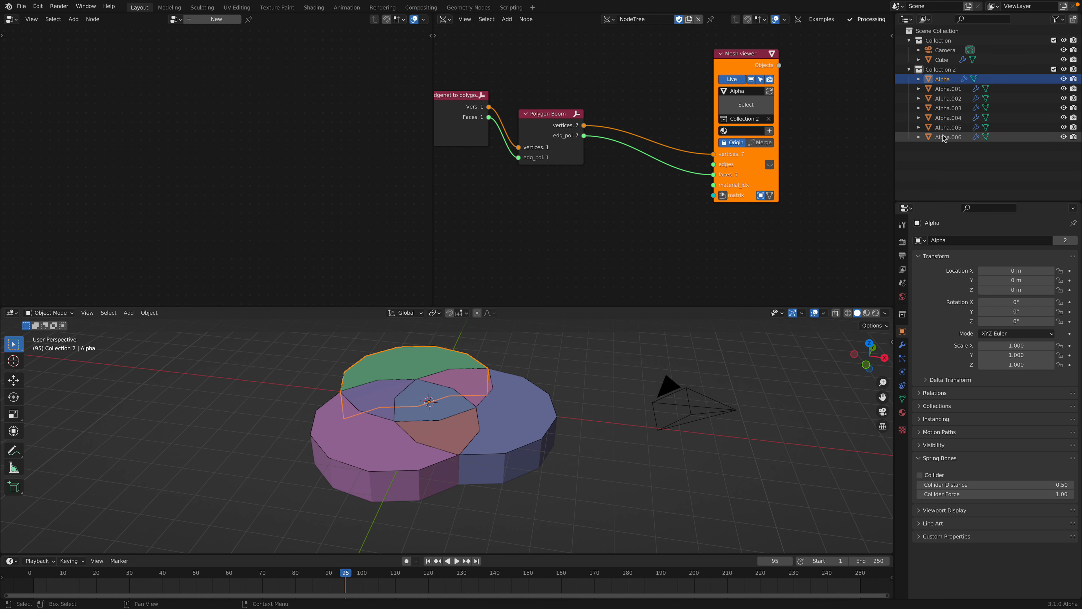
{"action": "key", "text": "ctrl+s"}
{"action": "middle_click_drag", "start_coordinate": [548, 362], "coordinate": [530, 426]}
{"action": "key", "text": "alt+a"}
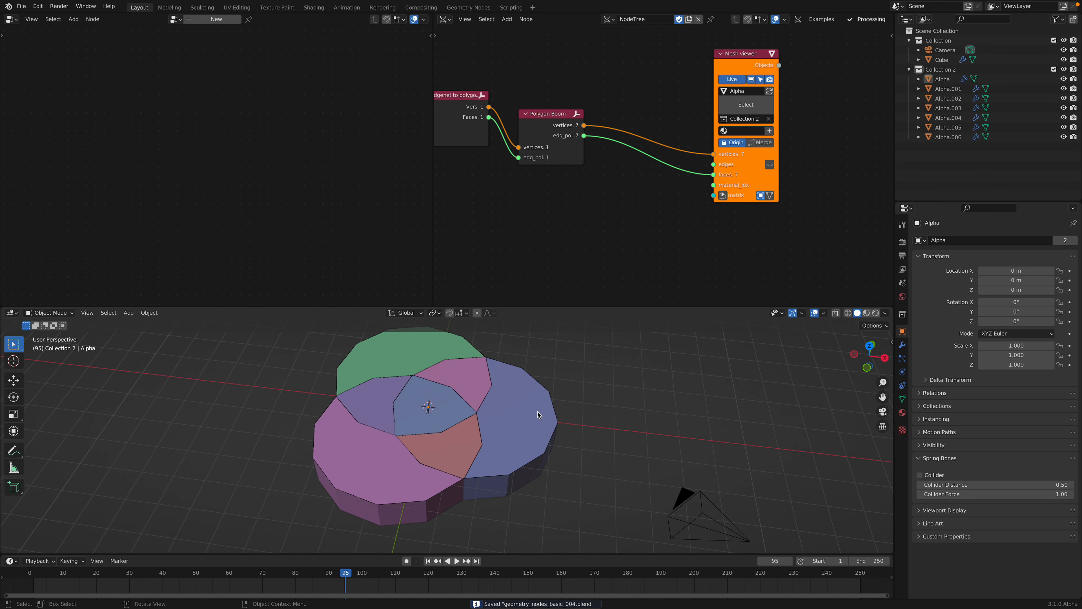
Step: Reposition the Polygon Boom node between its neighbouring nodes and select Collection 2 in the outliner
{"action": "scroll", "coordinate": [580, 220], "scroll_direction": "down", "scroll_amount": 2}
{"action": "middle_click_drag", "start_coordinate": [581, 219], "coordinate": [603, 232]}
{"action": "left_click_drag", "start_coordinate": [592, 159], "coordinate": [609, 145]}
{"action": "scroll", "coordinate": [540, 169], "scroll_direction": "down", "scroll_amount": 3}
{"action": "middle_click_drag", "start_coordinate": [606, 185], "coordinate": [643, 190]}
{"action": "middle_click_drag", "start_coordinate": [753, 126], "coordinate": [818, 125]}
{"action": "left_click_drag", "start_coordinate": [699, 109], "coordinate": [101, 140]}
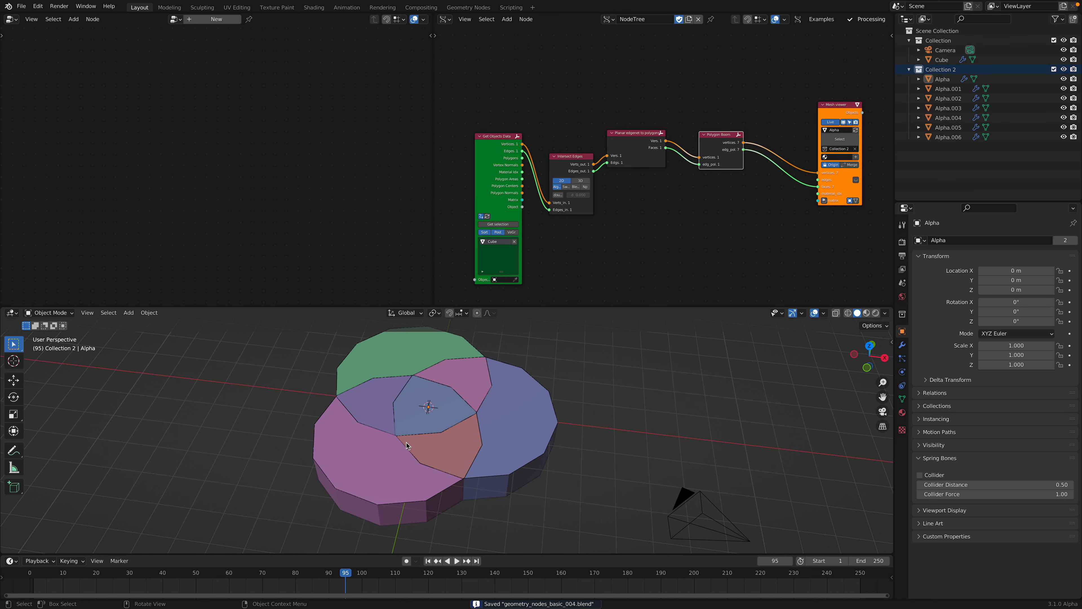
Step: Add a cube and move it beside the thickened shape, to about X 9.6 m, Y 1.0 m, Z -0.47 m
{"action": "scroll", "coordinate": [406, 442], "scroll_direction": "down", "scroll_amount": 3}
{"action": "middle_click_drag", "start_coordinate": [406, 443], "coordinate": [315, 421], "text": "shift"}
{"action": "key", "text": "shift+a"}
{"action": "mouse_move", "coordinate": [524, 380]}
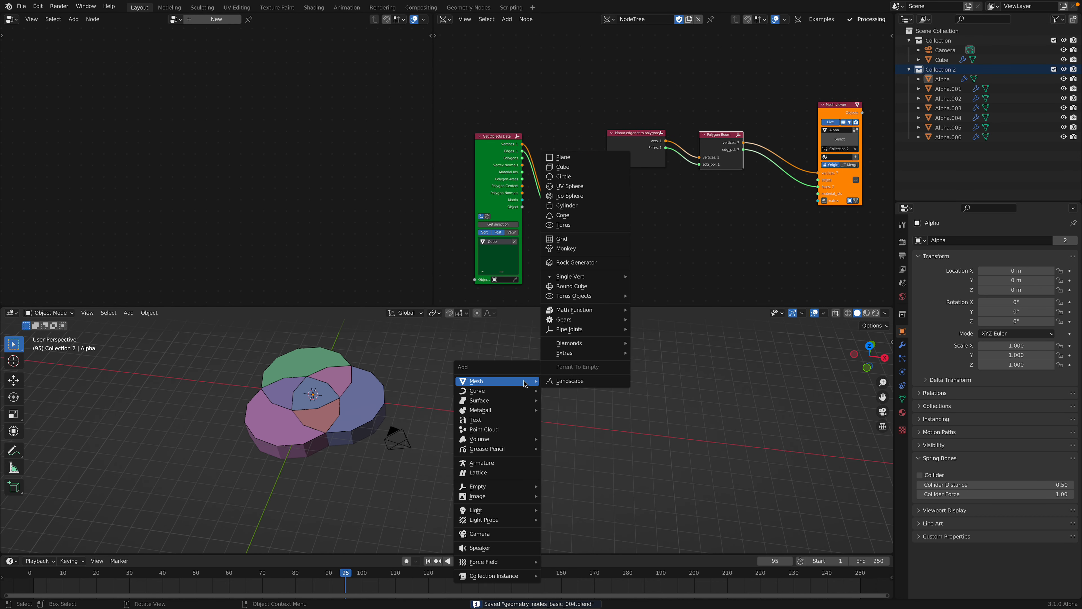
{"action": "left_click", "coordinate": [584, 167]}
{"action": "key", "text": "g"}
{"action": "left_click", "coordinate": [550, 401]}
{"action": "middle_click_drag", "start_coordinate": [494, 430], "coordinate": [483, 411]}
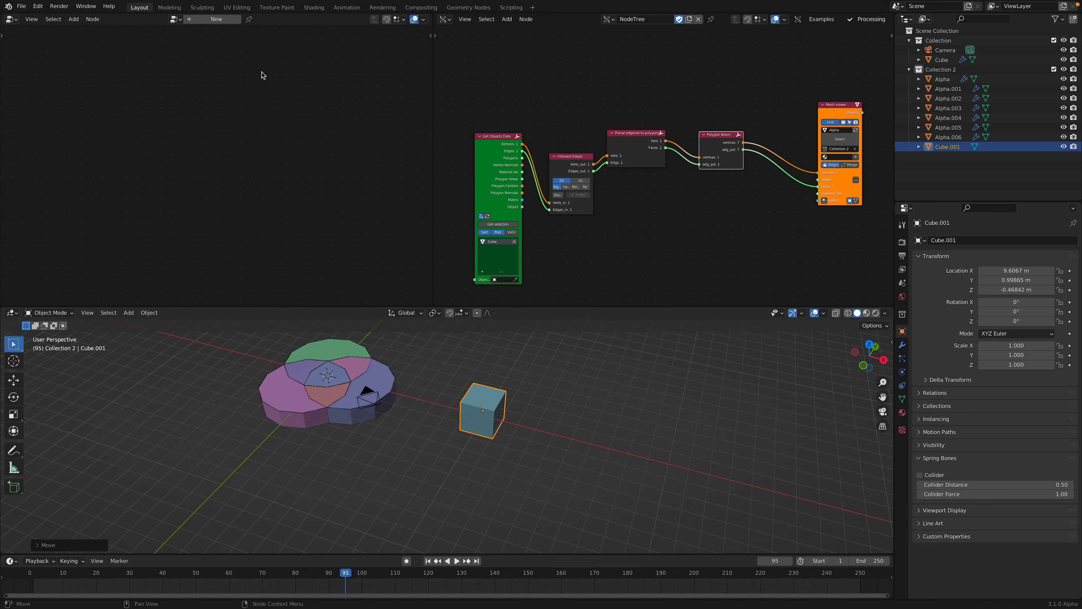
Step: Create a new geometry node tree on the new cube and bring in Collection 2 as a Collection Info node
{"action": "left_click", "coordinate": [213, 19]}
{"action": "left_click_drag", "start_coordinate": [937, 69], "coordinate": [117, 222]}
{"action": "middle_click_drag", "start_coordinate": [136, 217], "coordinate": [136, 180]}
{"action": "scroll", "coordinate": [136, 181], "scroll_direction": "up", "scroll_amount": 2}
{"action": "left_click_drag", "start_coordinate": [127, 142], "coordinate": [64, 123]}
{"action": "middle_click_drag", "start_coordinate": [153, 143], "coordinate": [155, 174]}
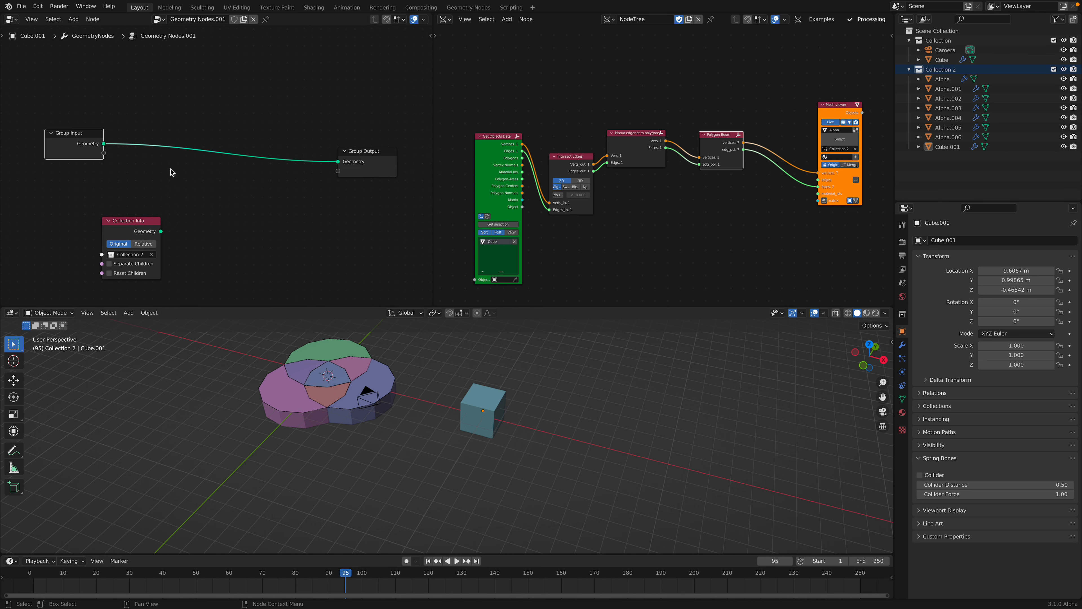
Step: Add a Grid node and connect its Mesh output to the Group Output geometry
{"action": "key", "text": "shift+a"}
{"action": "left_click", "coordinate": [130, 27]}
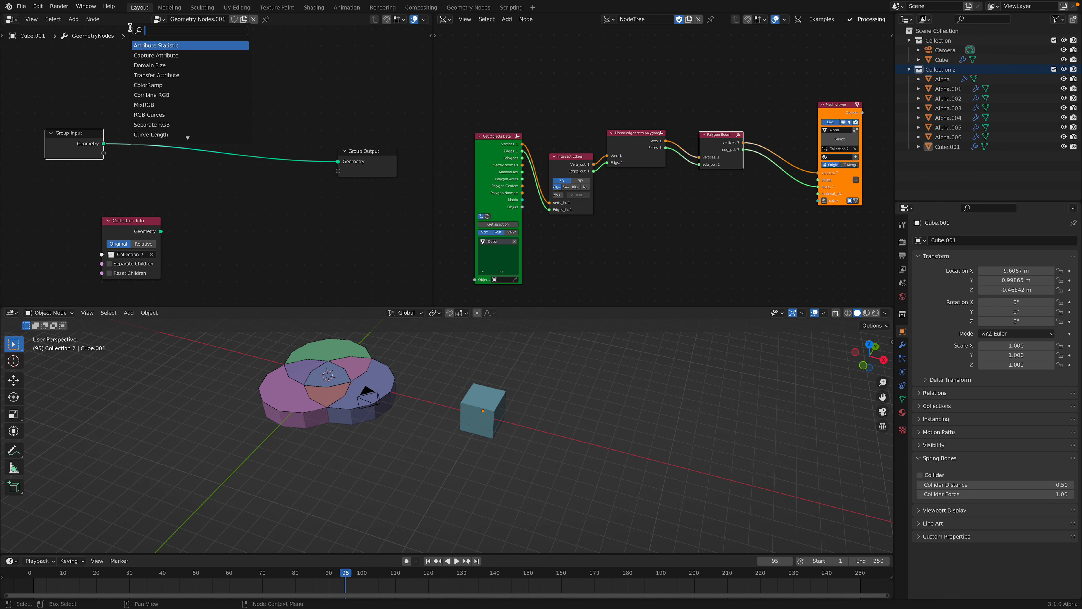
{"action": "type", "text": "grid"}
{"action": "key", "text": "Return"}
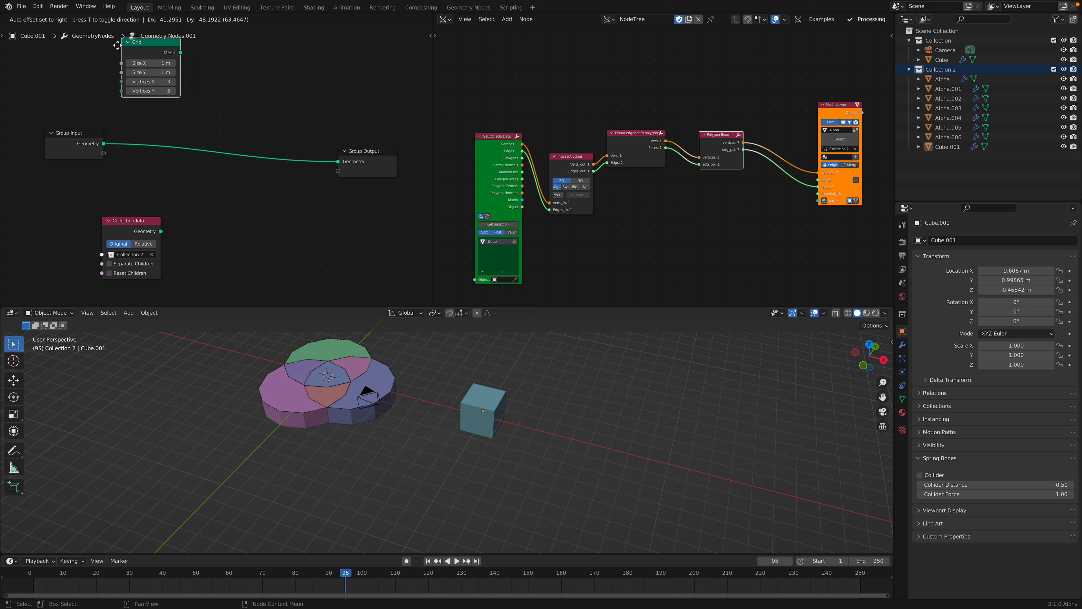
{"action": "left_click", "coordinate": [120, 78]}
{"action": "left_click_drag", "start_coordinate": [179, 75], "coordinate": [338, 161]}
Step: Insert a Distribute Points on Faces node between the Grid and the Group Output
{"action": "key", "text": "shift+a"}
{"action": "left_click", "coordinate": [214, 111]}
{"action": "type", "text": "dis"}
{"action": "key", "text": "Return"}
{"action": "left_click", "coordinate": [215, 111]}
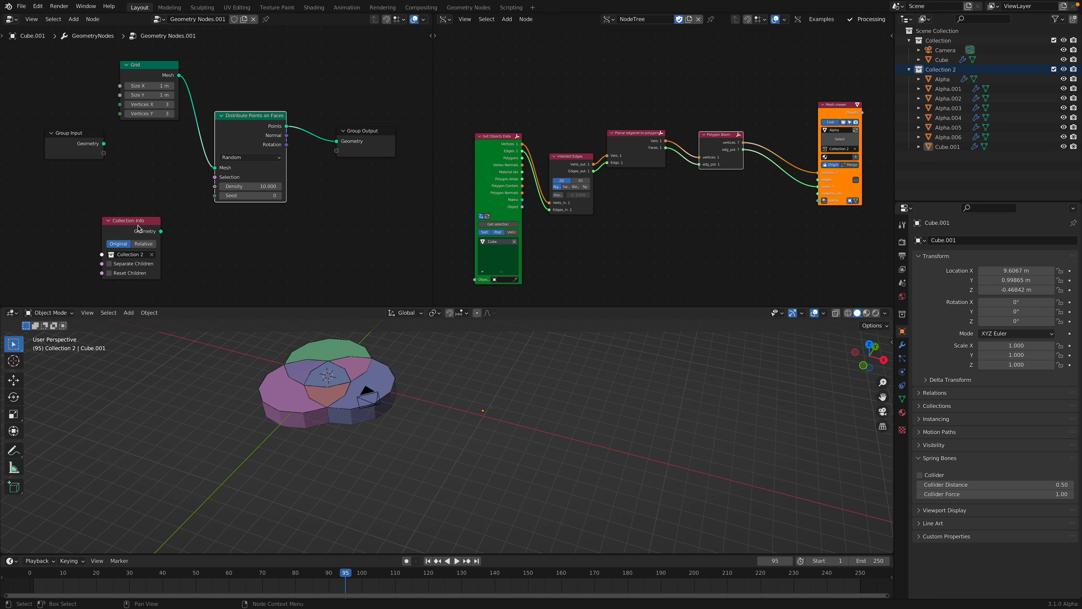
Step: Set the Grid size to 6.6 m in X and Y, and the point distribution to density 2 with seed 18
{"action": "left_click_drag", "start_coordinate": [138, 224], "coordinate": [135, 199]}
{"action": "scroll", "coordinate": [123, 232], "scroll_direction": "up", "scroll_amount": 2}
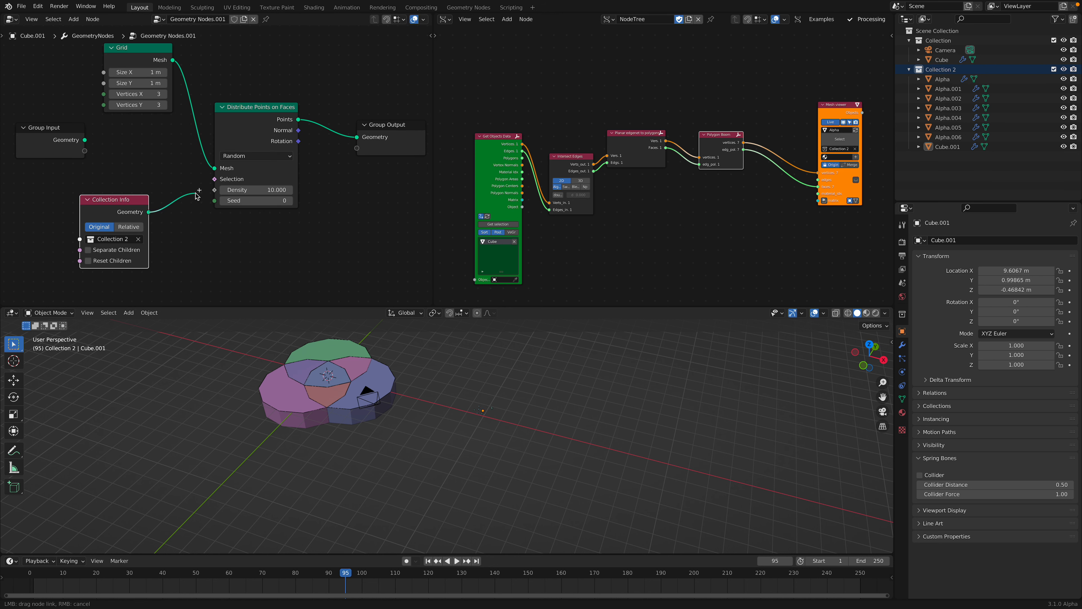
{"action": "left_click_drag", "start_coordinate": [248, 125], "coordinate": [236, 108]}
{"action": "mouse_move", "coordinate": [241, 186]}
{"action": "left_mouse_down"}
{"action": "mouse_move", "coordinate": [265, 186]}
{"action": "mouse_move", "coordinate": [244, 176]}
{"action": "left_mouse_up"}
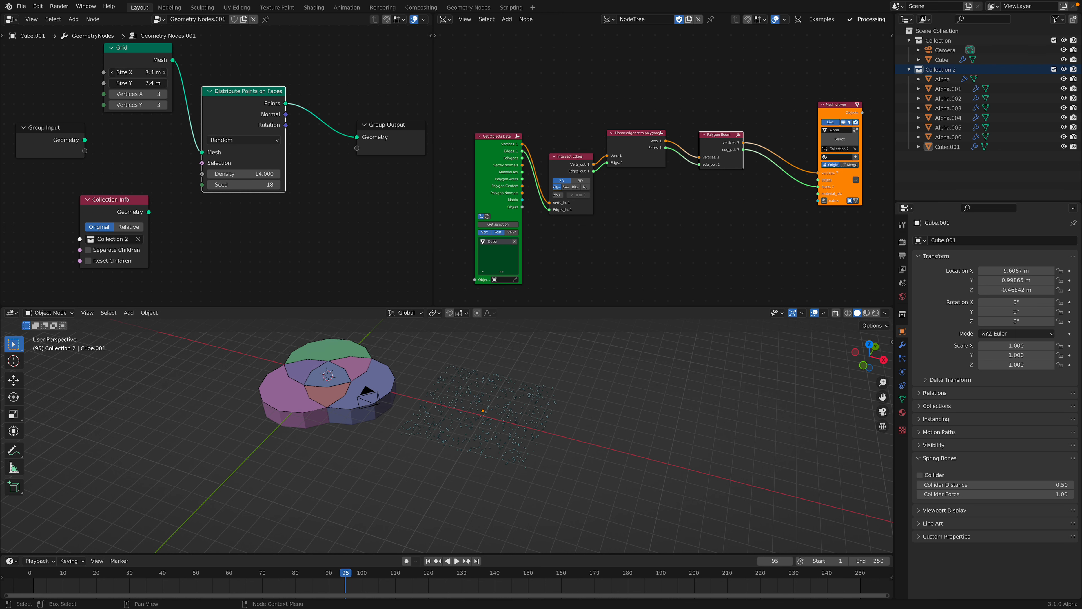
{"action": "double_click", "coordinate": [245, 173]}
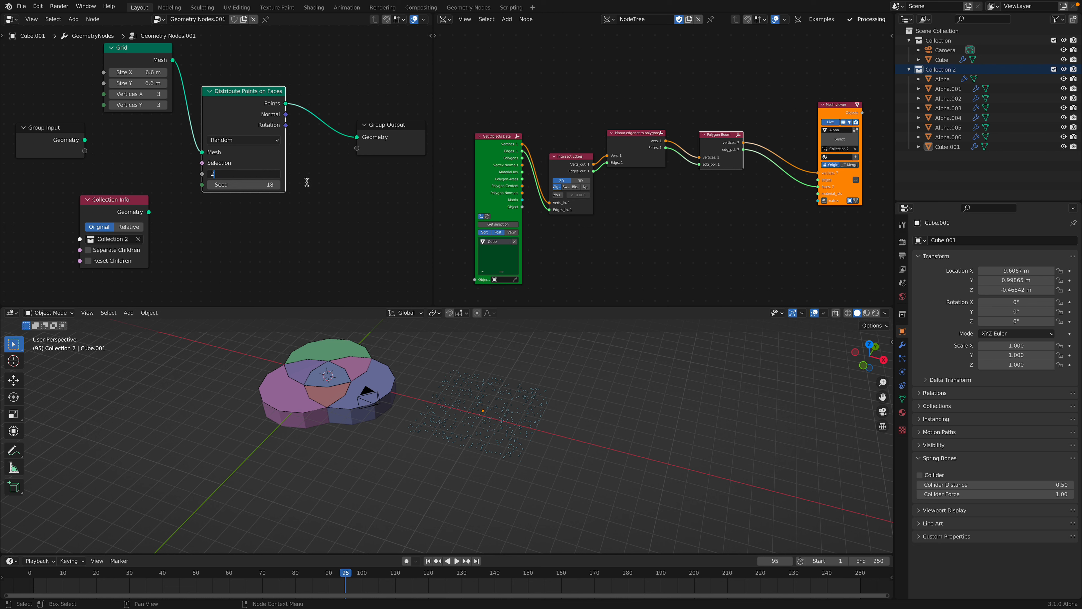
{"action": "type", "text": "2"}
{"action": "key", "text": "Return"}
Step: Insert an Instance on Points node between Distribute Points on Faces and the Group Output
{"action": "key", "text": "shift+a"}
{"action": "left_click", "coordinate": [359, 134]}
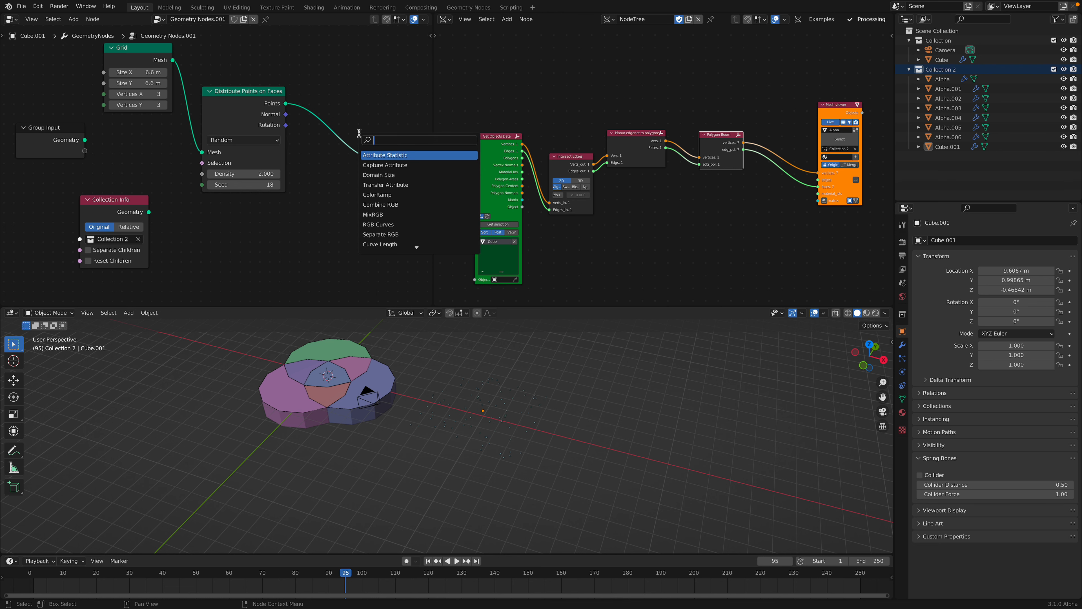
{"action": "type", "text": "insta"}
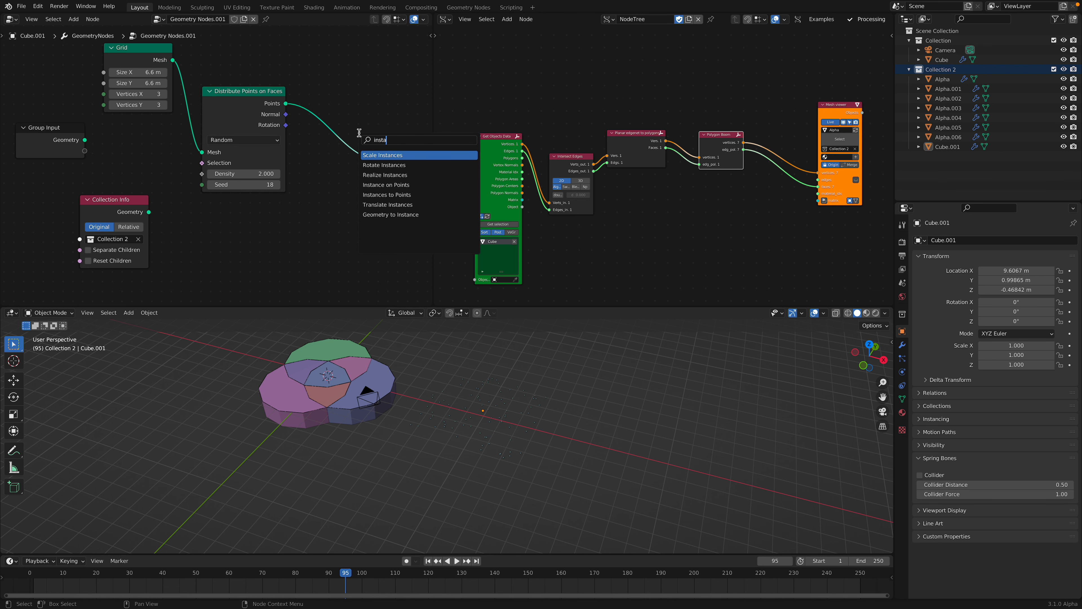
{"action": "key", "text": "Down"}
{"action": "key", "text": "Down"}
{"action": "key", "text": "Down"}
{"action": "key", "text": "Return"}
{"action": "left_click", "coordinate": [295, 118]}
Step: Switch the point distribution to Poisson Disk with a minimum distance of 0.46 m and a maximum density of 3
{"action": "left_click", "coordinate": [231, 131]}
{"action": "left_click", "coordinate": [233, 146]}
{"action": "mouse_move", "coordinate": [239, 166]}
{"action": "left_mouse_down"}
{"action": "mouse_move", "coordinate": [255, 165]}
{"action": "mouse_move", "coordinate": [245, 179]}
{"action": "left_mouse_up"}
{"action": "type", "text": "3"}
{"action": "key", "text": "Return"}
Step: Connect Collection Info to the Instance input of Instance on Points, with Separate Children and Reset Children enabled
{"action": "left_click_drag", "start_coordinate": [128, 191], "coordinate": [312, 166]}
{"action": "scroll", "coordinate": [440, 427], "scroll_direction": "up", "scroll_amount": 3}
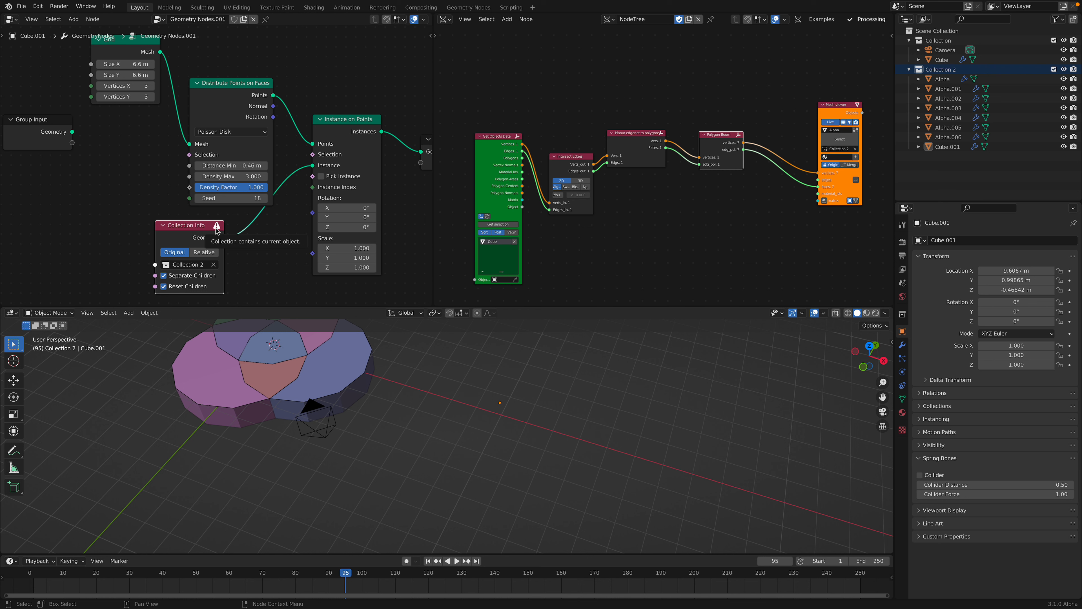
{"action": "left_click_drag", "start_coordinate": [206, 229], "coordinate": [224, 229]}
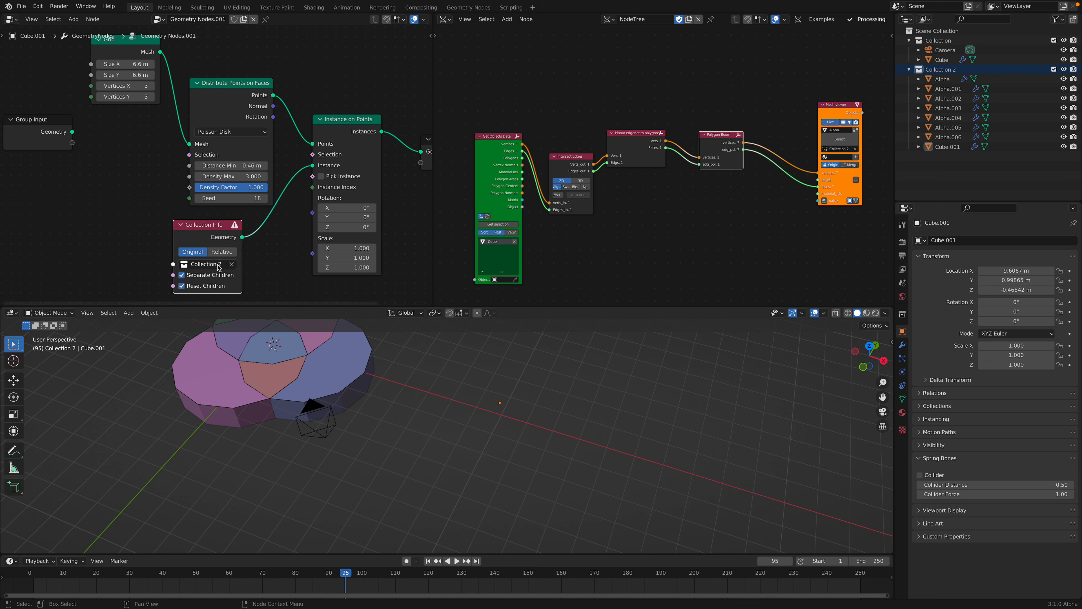
Step: Move Cube.001 out of Collection 2 into the Scene Collection, keep Collection 2 as the Collection Info source, and save the file
{"action": "left_click", "coordinate": [218, 265]}
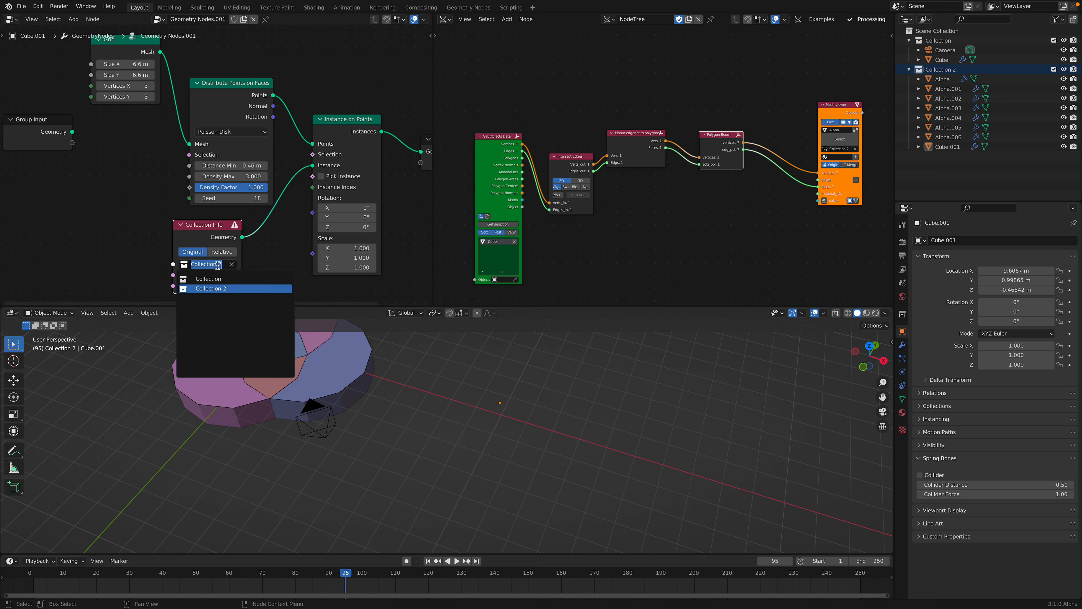
{"action": "left_click", "coordinate": [217, 287]}
{"action": "left_click", "coordinate": [322, 258]}
{"action": "left_click_drag", "start_coordinate": [953, 148], "coordinate": [946, 175]}
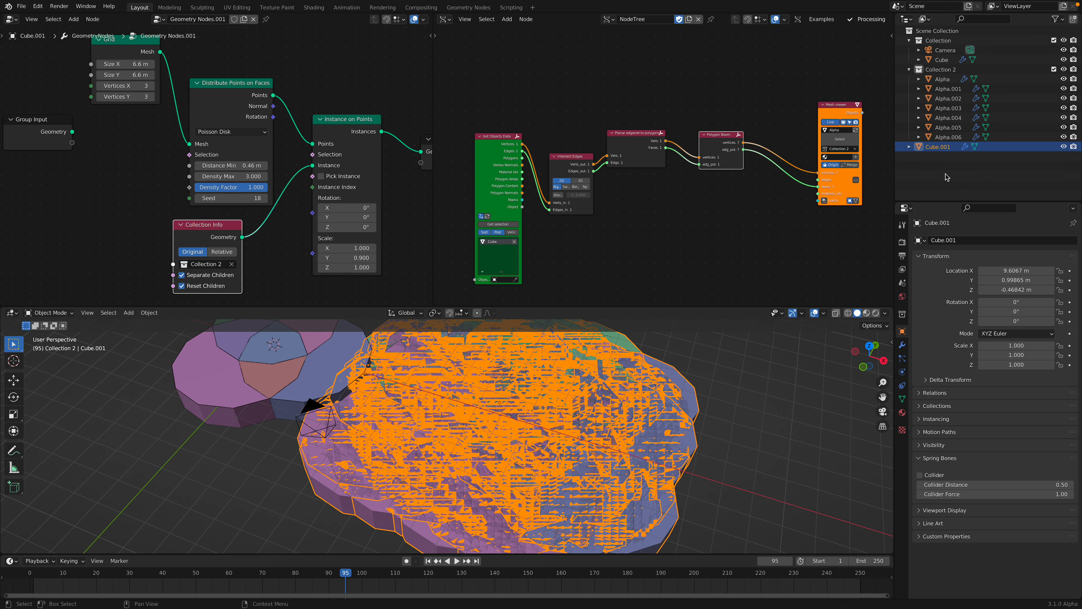
{"action": "scroll", "coordinate": [668, 400], "scroll_direction": "down", "scroll_amount": 1}
{"action": "mouse_move", "coordinate": [667, 399]}
{"action": "middle_mouse_down"}
{"action": "mouse_move", "coordinate": [667, 385]}
{"action": "mouse_move", "coordinate": [648, 396]}
{"action": "middle_mouse_up"}
{"action": "left_click", "coordinate": [646, 394]}
{"action": "key", "text": "ctrl+s"}
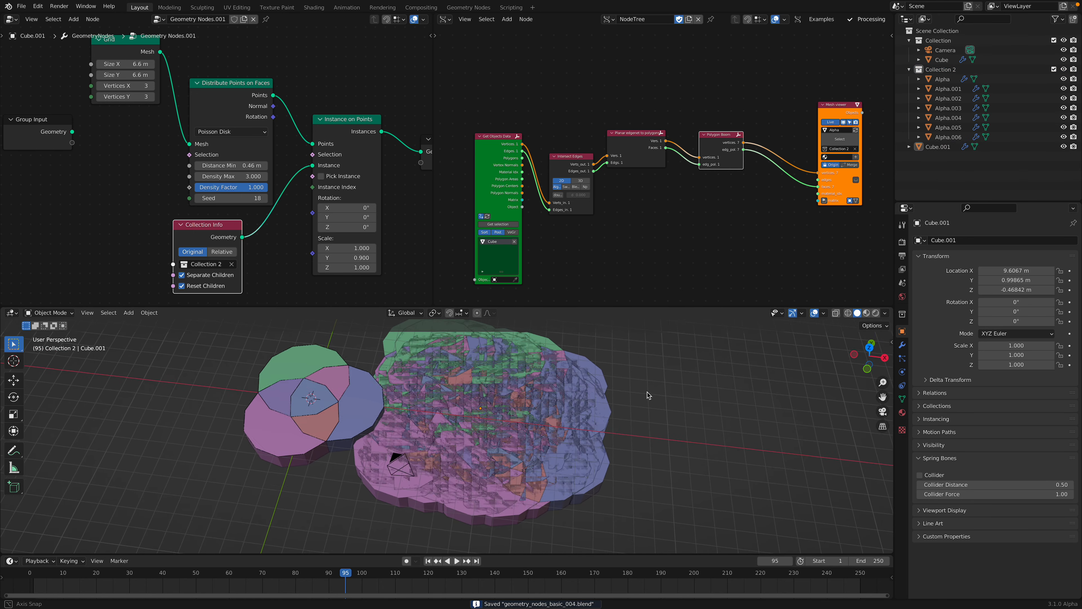
Step: Set the Instance on Points scale to 0.080 on X, Y and Z, and save the file
{"action": "mouse_move", "coordinate": [354, 248]}
{"action": "left_mouse_down"}
{"action": "mouse_move", "coordinate": [355, 268]}
{"action": "mouse_move", "coordinate": [312, 268]}
{"action": "mouse_move", "coordinate": [354, 248]}
{"action": "mouse_move", "coordinate": [401, 248]}
{"action": "mouse_move", "coordinate": [362, 267]}
{"action": "mouse_move", "coordinate": [298, 267]}
{"action": "mouse_move", "coordinate": [367, 248]}
{"action": "left_mouse_up"}
{"action": "middle_click_drag", "start_coordinate": [492, 447], "coordinate": [524, 471]}
{"action": "scroll", "coordinate": [507, 473], "scroll_direction": "up", "scroll_amount": 2}
{"action": "scroll", "coordinate": [511, 459], "scroll_direction": "up", "scroll_amount": 3}
{"action": "scroll", "coordinate": [521, 453], "scroll_direction": "down", "scroll_amount": 3}
{"action": "key", "text": "ctrl+s"}
{"action": "scroll", "coordinate": [503, 452], "scroll_direction": "up", "scroll_amount": 1}
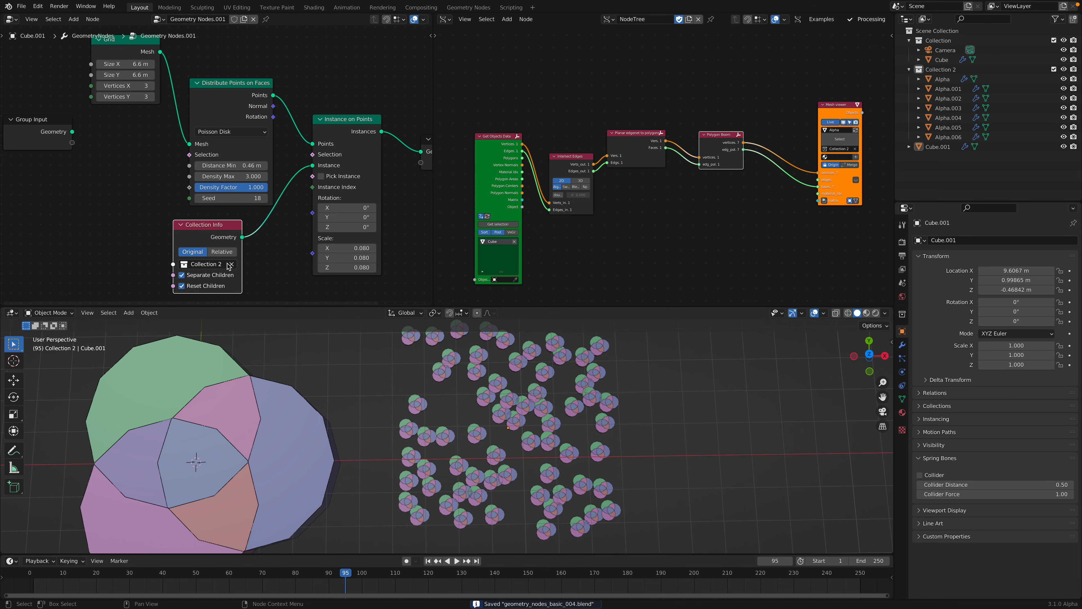
Step: Try the Reset Children and Relative settings of Collection Info, and play the timeline briefly with Cube.001 selected
{"action": "left_click", "coordinate": [208, 287]}
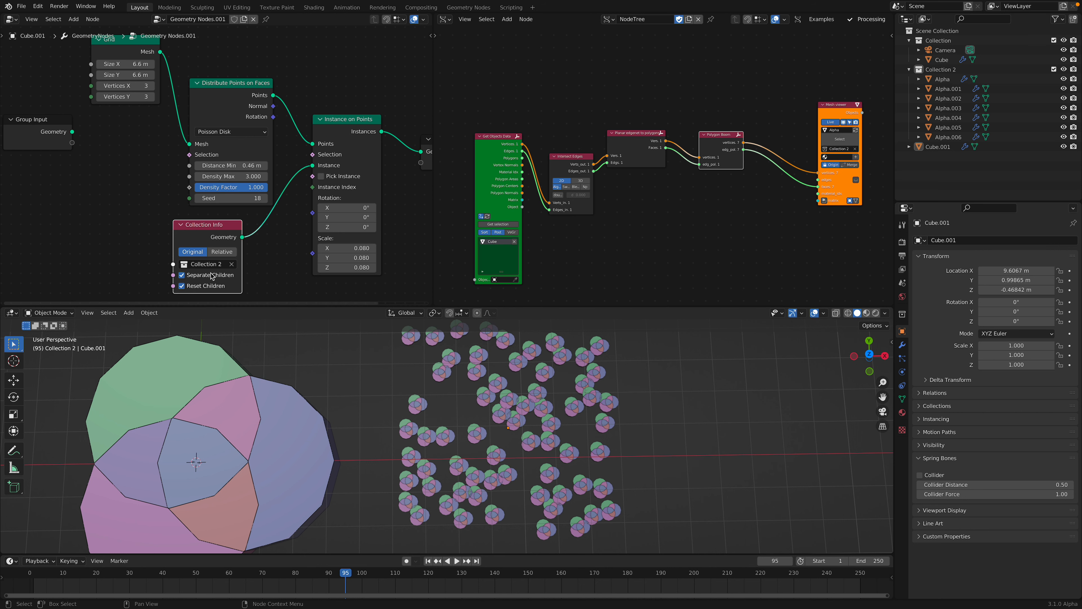
{"action": "left_click", "coordinate": [222, 252]}
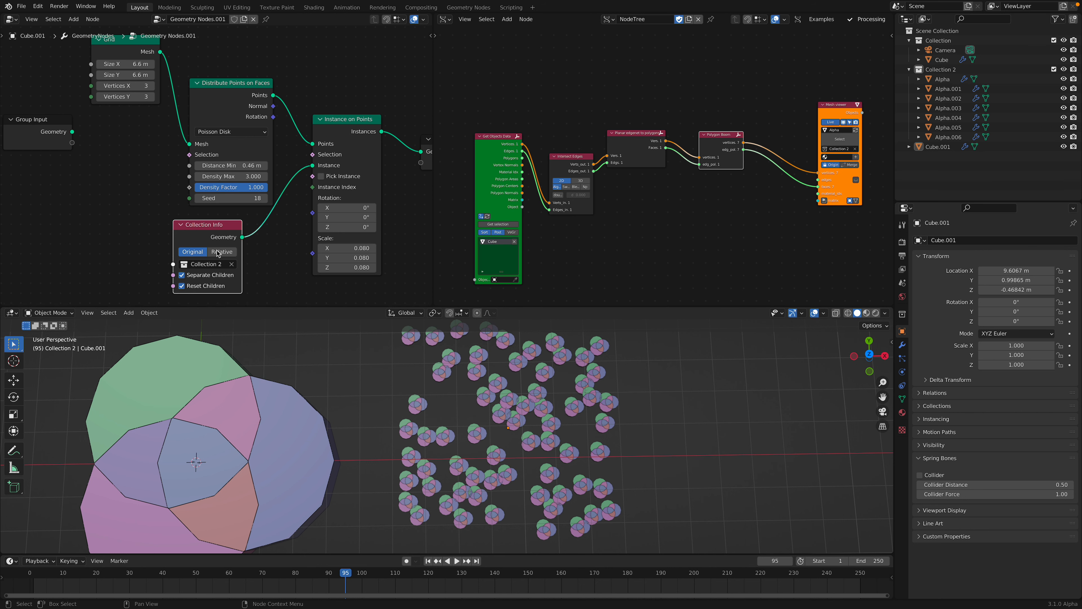
{"action": "left_click", "coordinate": [515, 397]}
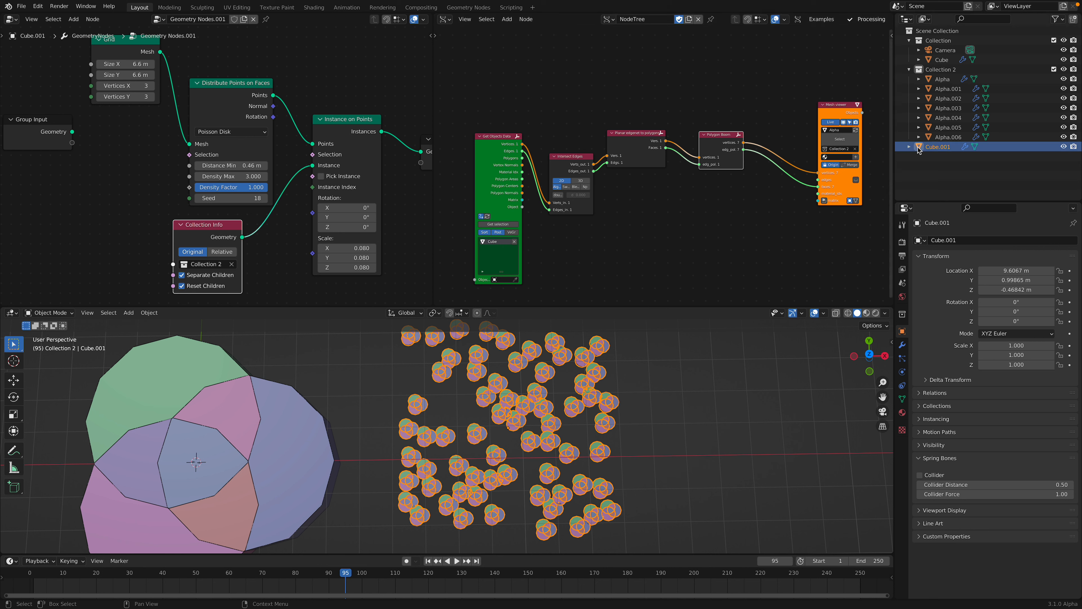
{"action": "key", "text": "space"}
{"action": "key", "text": "space"}
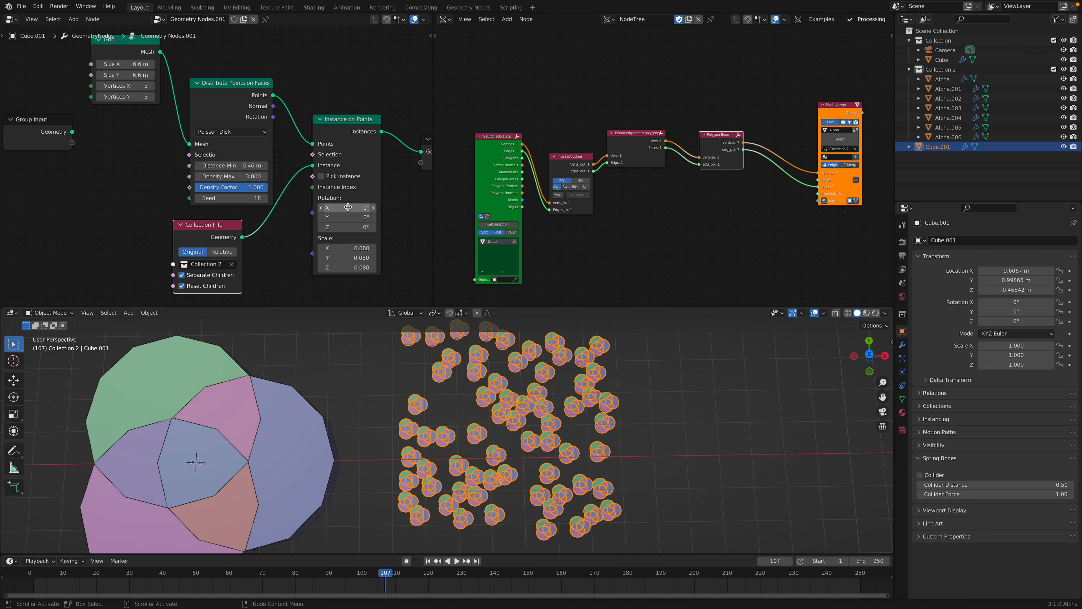
{"action": "scroll", "coordinate": [304, 207], "scroll_direction": "down", "scroll_amount": 2}
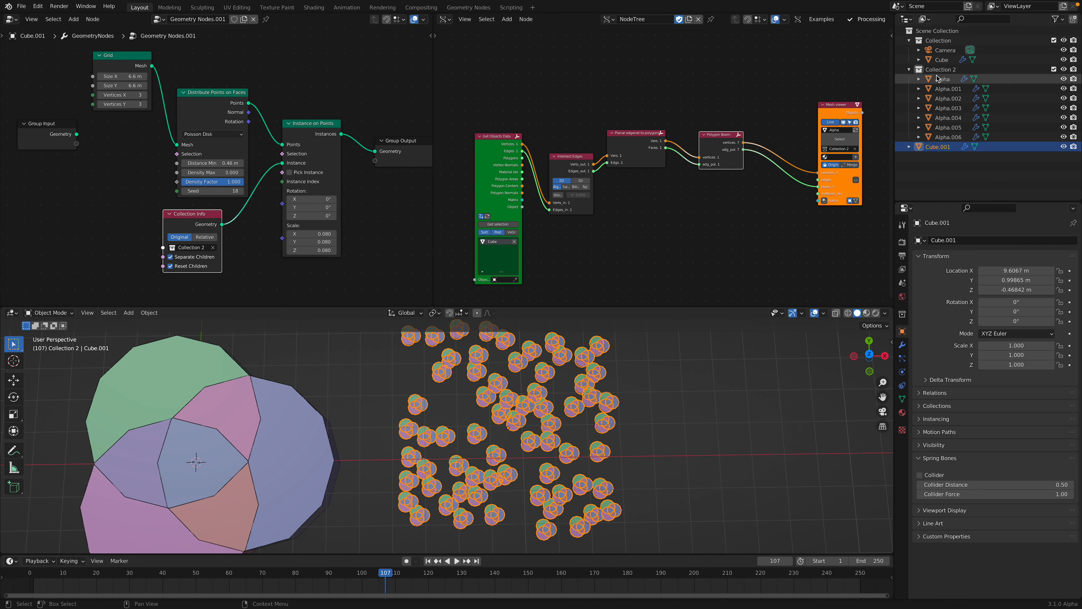
Step: Select the Alpha.001 overlap piece in the viewport and save the file
{"action": "left_click", "coordinate": [305, 396]}
{"action": "left_click", "coordinate": [251, 422]}
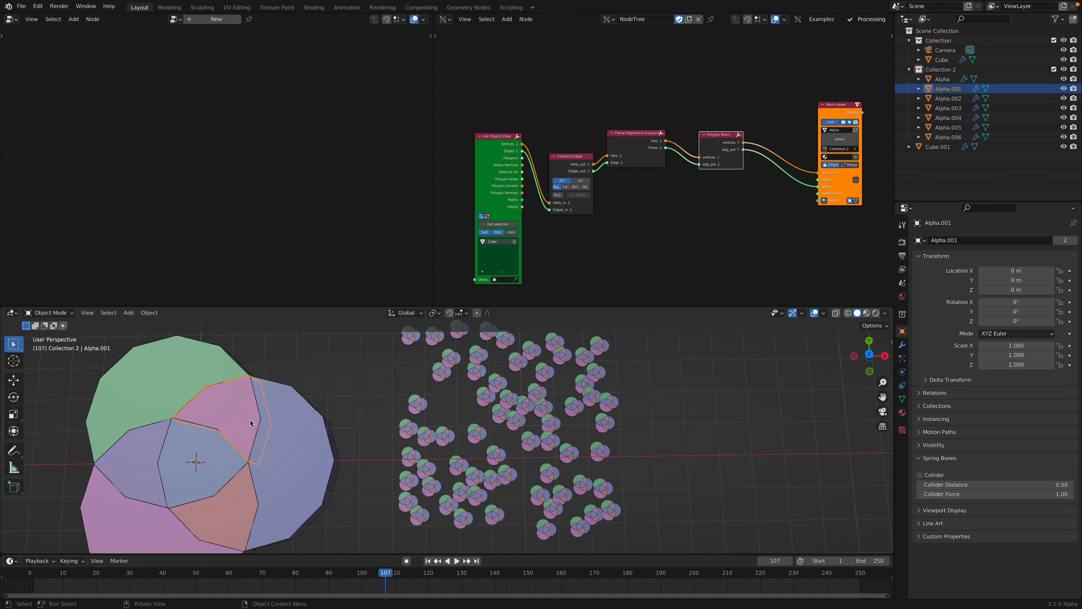
{"action": "scroll", "coordinate": [251, 422], "scroll_direction": "down", "scroll_amount": 2}
{"action": "middle_click_drag", "start_coordinate": [302, 400], "coordinate": [297, 386]}
{"action": "key", "text": "ctrl+s"}
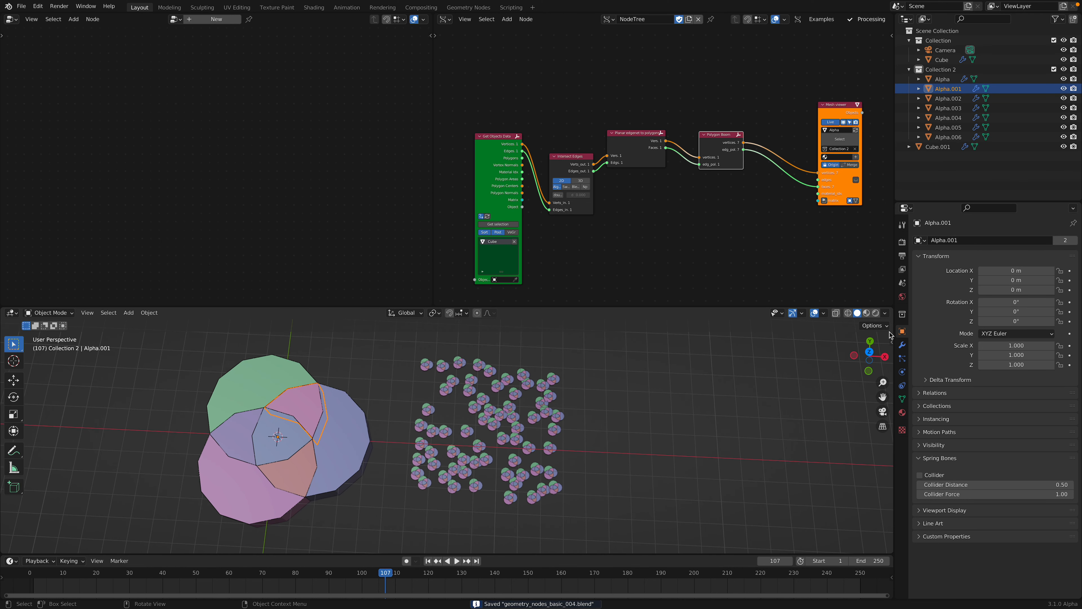
Step: Select the scattered Cube.001 instances and play the timeline on and off to examine them
{"action": "left_click", "coordinate": [534, 411]}
{"action": "left_click_drag", "start_coordinate": [188, 257], "coordinate": [189, 263]}
{"action": "key", "text": "space"}
{"action": "key", "text": "space"}
{"action": "key", "text": "space"}
{"action": "key", "text": "space"}
{"action": "key", "text": "space"}
{"action": "key", "text": "space"}
{"action": "key", "text": "space"}
Step: Show the transform sidebar and select the Alpha pieces in turn to examine their locations and dimensions
{"action": "left_click", "coordinate": [324, 421]}
{"action": "left_click", "coordinate": [324, 421]}
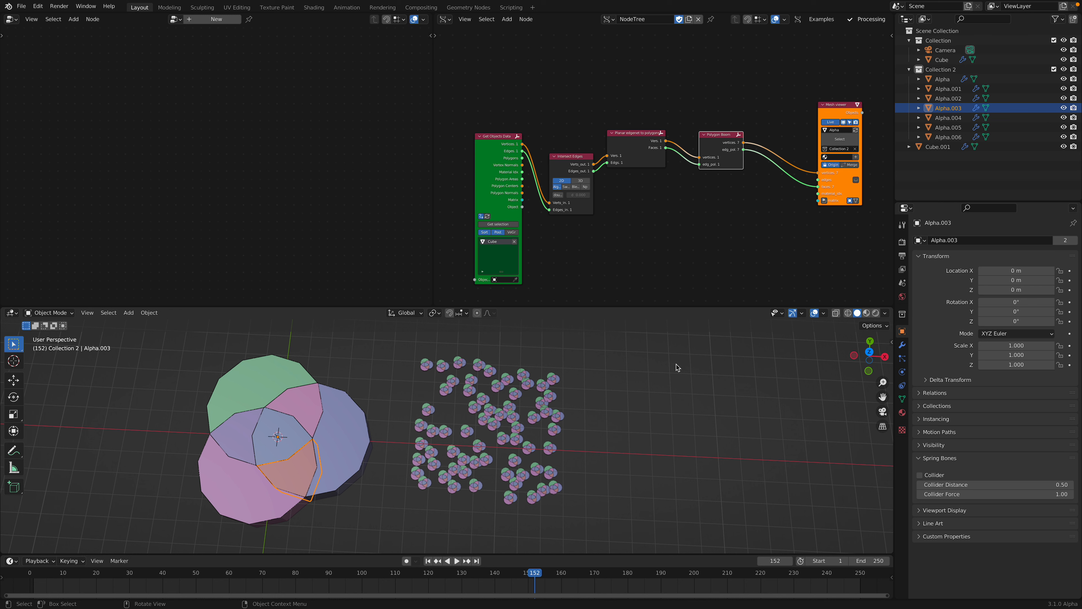
{"action": "left_click", "coordinate": [892, 343]}
{"action": "middle_click_drag", "start_coordinate": [325, 432], "coordinate": [329, 414]}
{"action": "left_click", "coordinate": [325, 423]}
{"action": "left_click", "coordinate": [298, 410]}
{"action": "left_click", "coordinate": [273, 422]}
{"action": "left_click", "coordinate": [256, 425]}
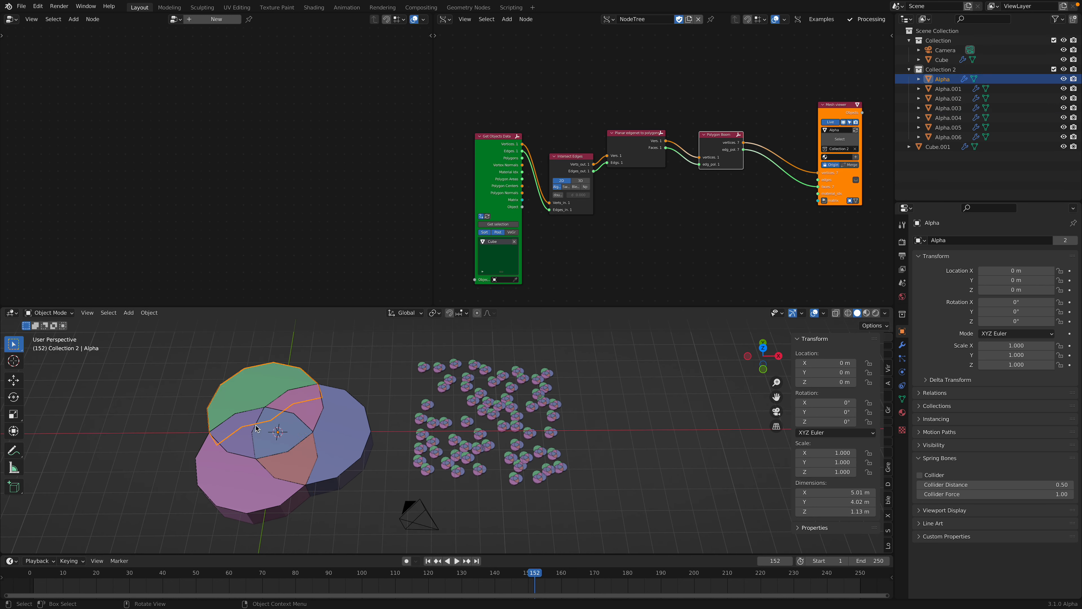
{"action": "left_click", "coordinate": [274, 426]}
{"action": "scroll", "coordinate": [728, 111], "scroll_direction": "up", "scroll_amount": 3}
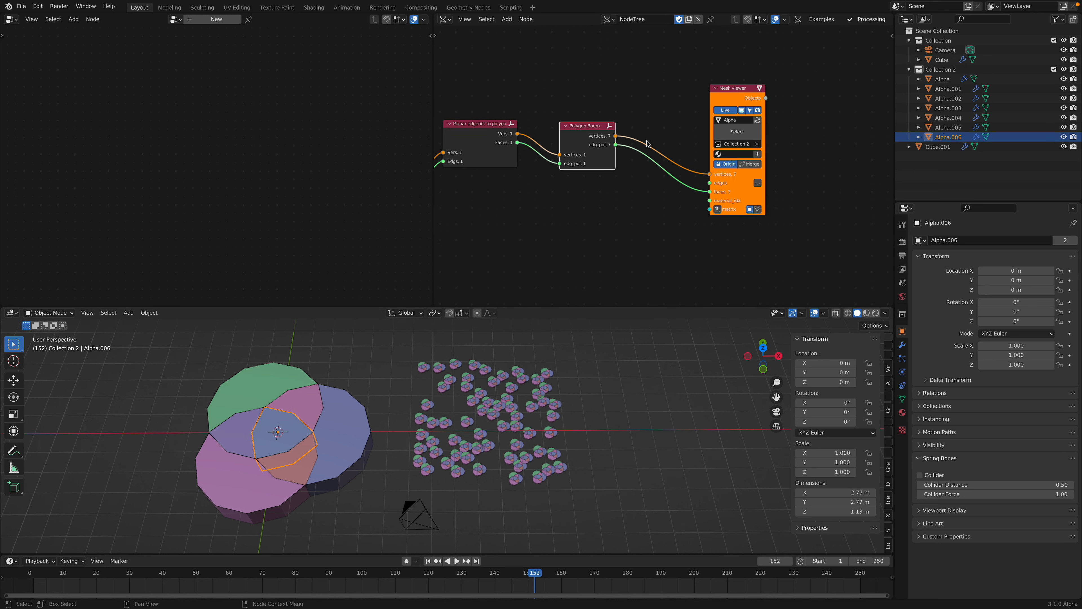
{"action": "left_click_drag", "start_coordinate": [726, 109], "coordinate": [763, 115]}
{"action": "middle_click_drag", "start_coordinate": [698, 103], "coordinate": [686, 109]}
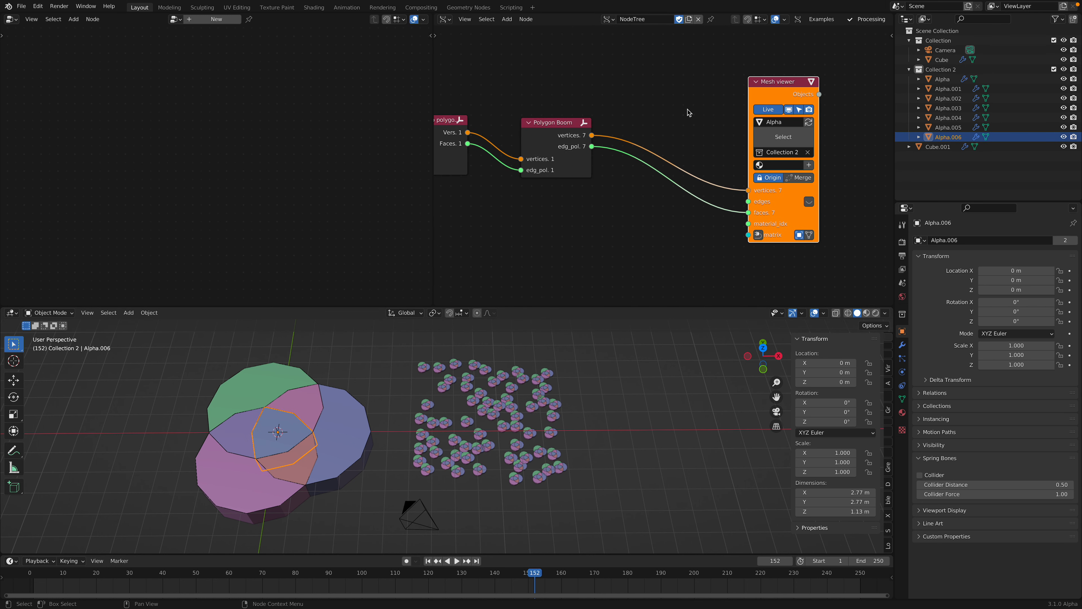
{"action": "left_click", "coordinate": [659, 110]}
{"action": "key", "text": "shift+a"}
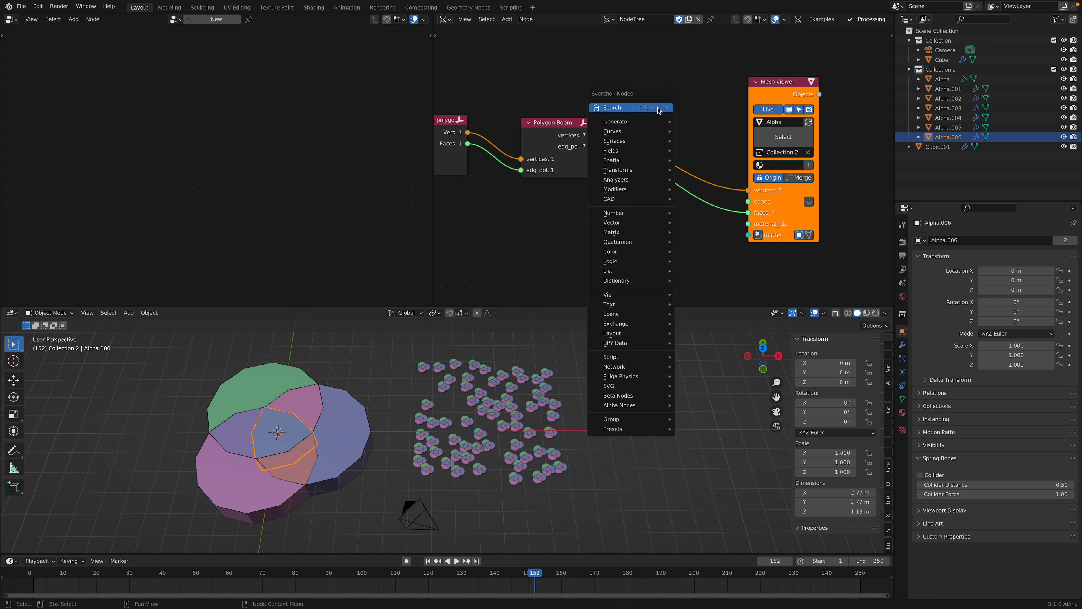
{"action": "left_click", "coordinate": [659, 110]}
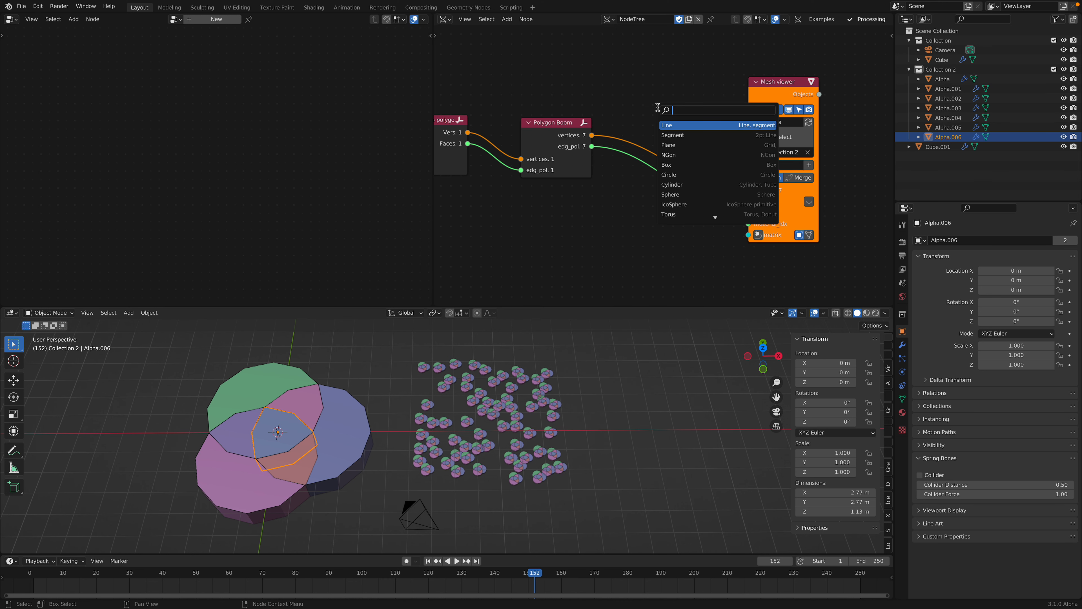
{"action": "left_click", "coordinate": [283, 417]}
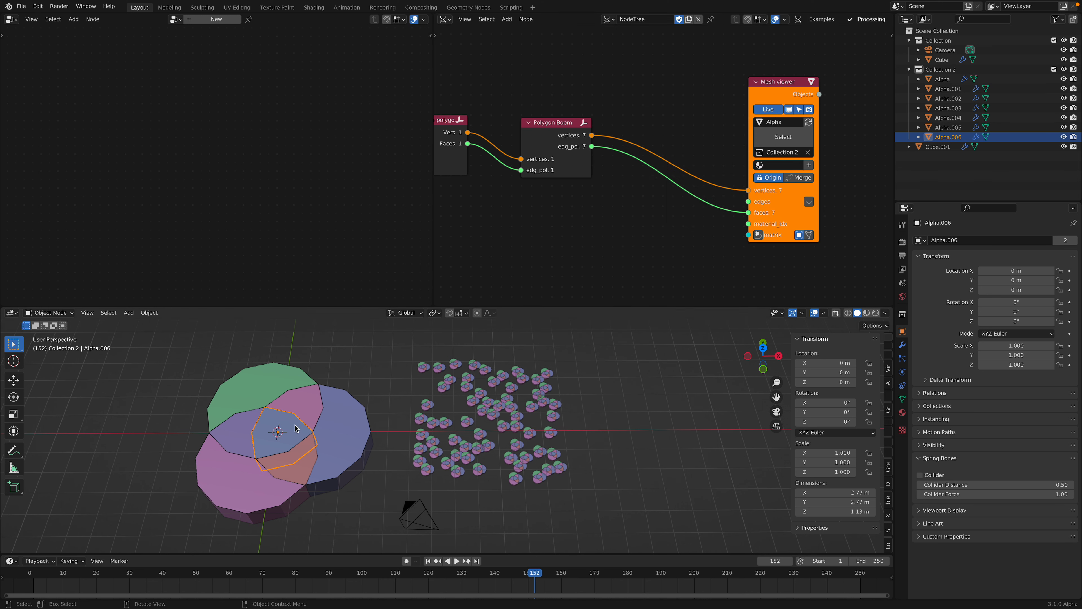
Step: Select the separate circle pieces one after another to compare their origins, ending on Alpha.001
{"action": "left_click", "coordinate": [316, 412]}
{"action": "left_click", "coordinate": [332, 416]}
{"action": "left_click", "coordinate": [303, 406]}
{"action": "left_click", "coordinate": [275, 394]}
{"action": "left_click", "coordinate": [263, 430]}
{"action": "middle_click_drag", "start_coordinate": [328, 423], "coordinate": [347, 426]}
{"action": "left_click", "coordinate": [347, 427]}
{"action": "left_click", "coordinate": [315, 401]}
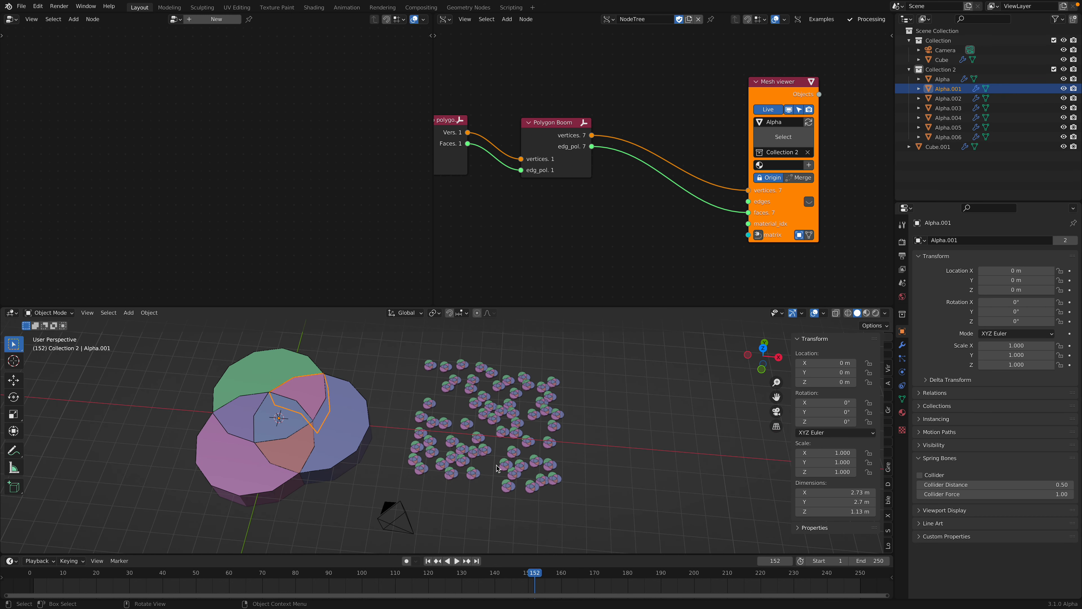
Step: Try Cube.001's Collection Info without Separate Children and Reset Children, switching between Relative and Original during playback
{"action": "middle_click_drag", "start_coordinate": [408, 459], "coordinate": [501, 433]}
{"action": "left_click", "coordinate": [502, 432]}
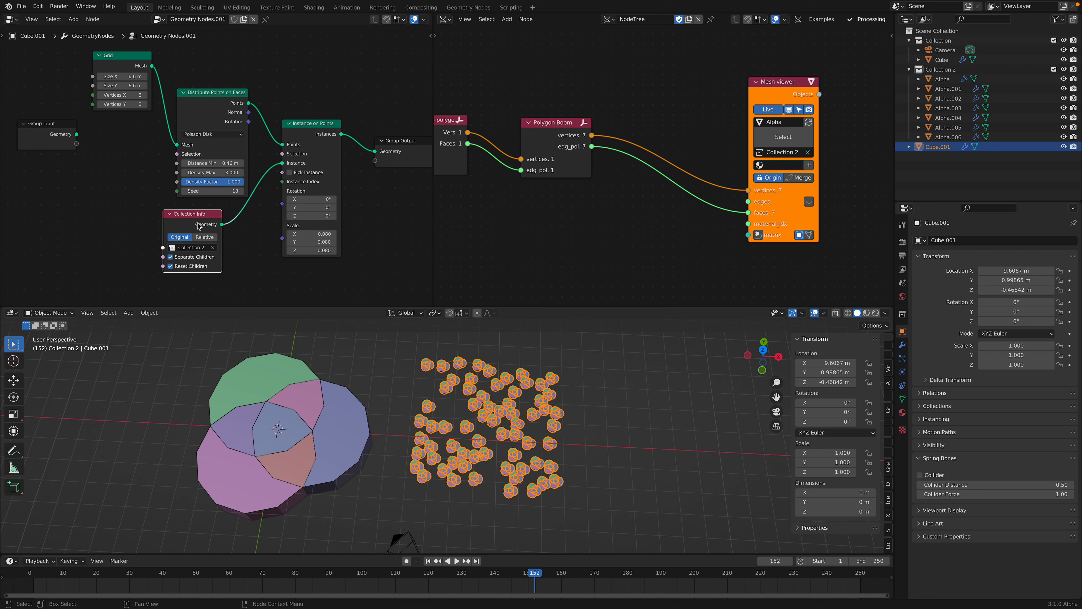
{"action": "left_click", "coordinate": [192, 257]}
{"action": "key", "text": "space"}
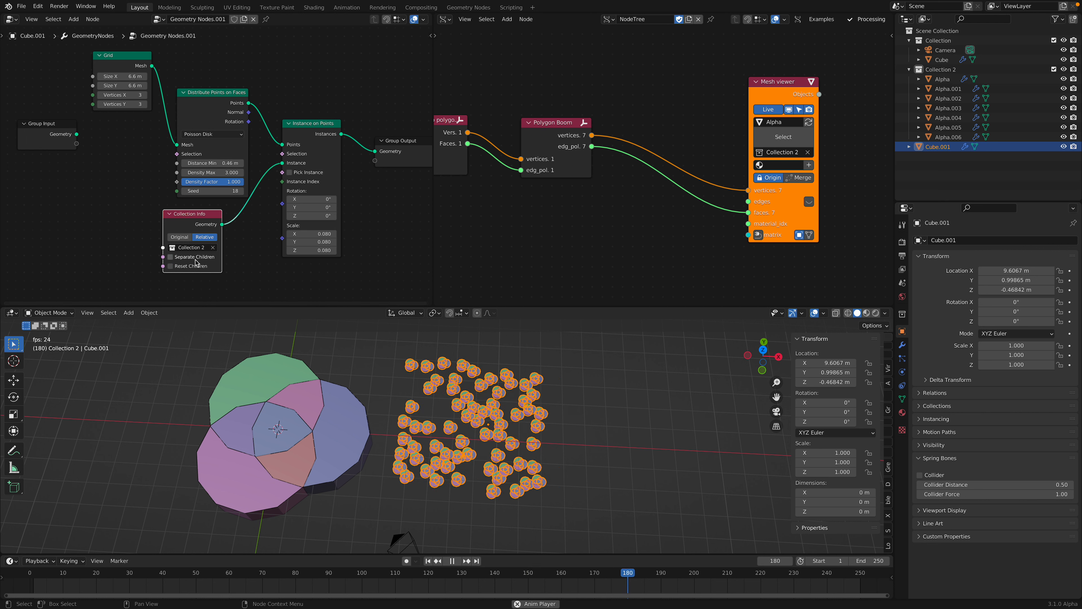
{"action": "left_click", "coordinate": [196, 258]}
{"action": "left_click", "coordinate": [179, 237]}
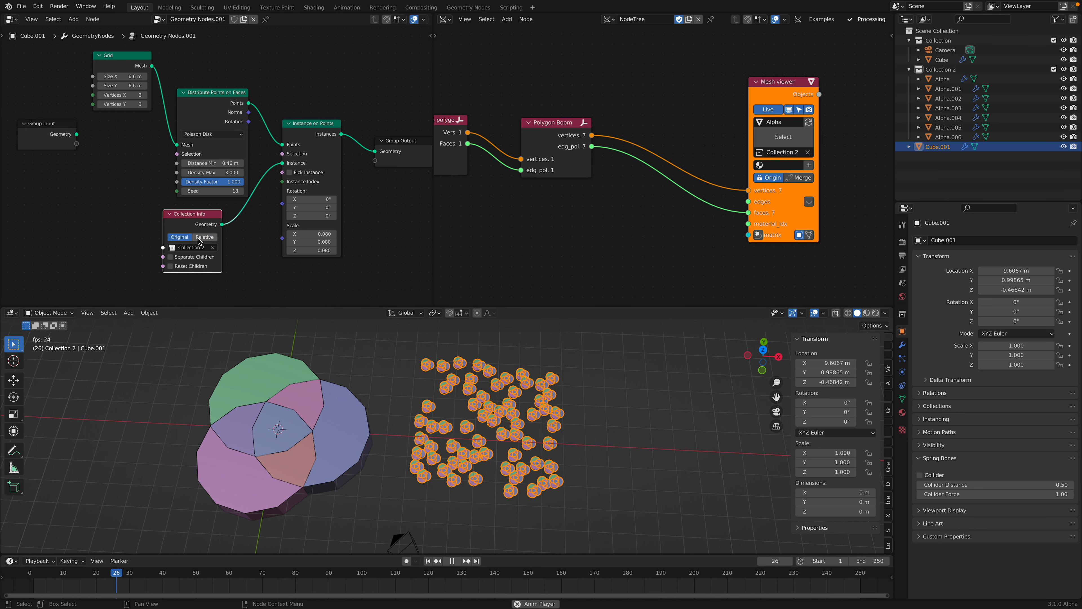
Step: Enable Pick Instance on the Instance on Points node of Cube.001
{"action": "key", "text": "space"}
{"action": "key", "text": "space"}
{"action": "scroll", "coordinate": [142, 198], "scroll_direction": "left", "scroll_amount": 1}
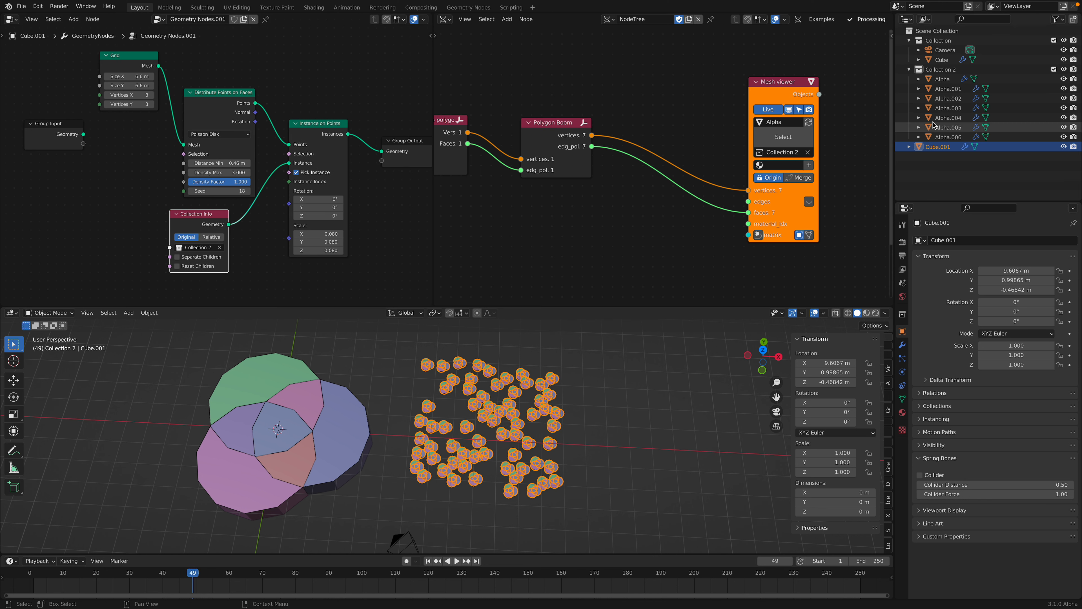
{"action": "left_click", "coordinate": [947, 89]}
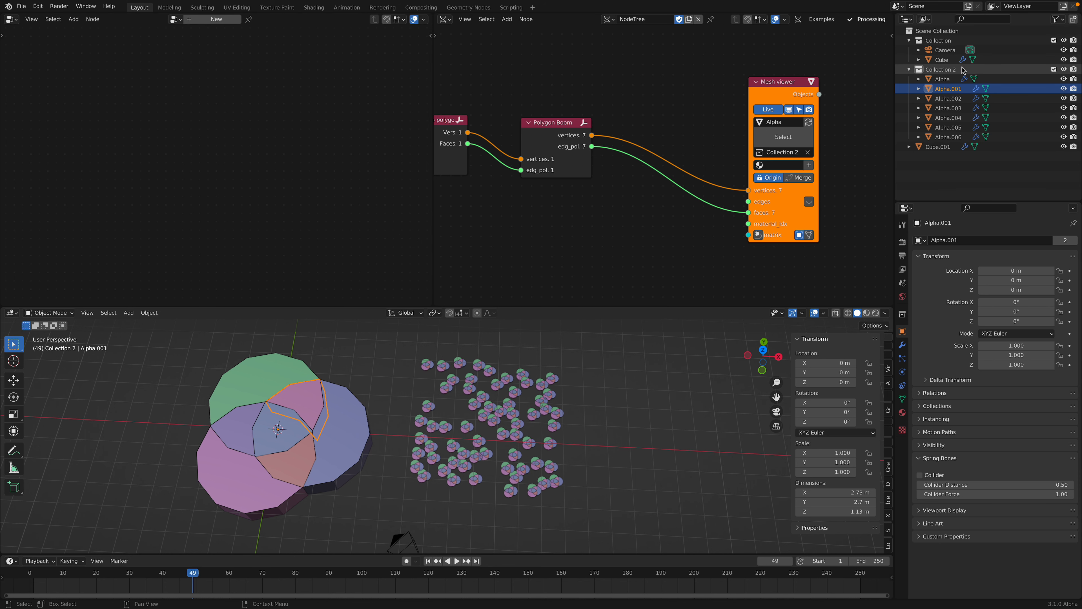
{"action": "left_click", "coordinate": [942, 60]}
{"action": "scroll", "coordinate": [254, 200], "scroll_direction": "left", "scroll_amount": 2}
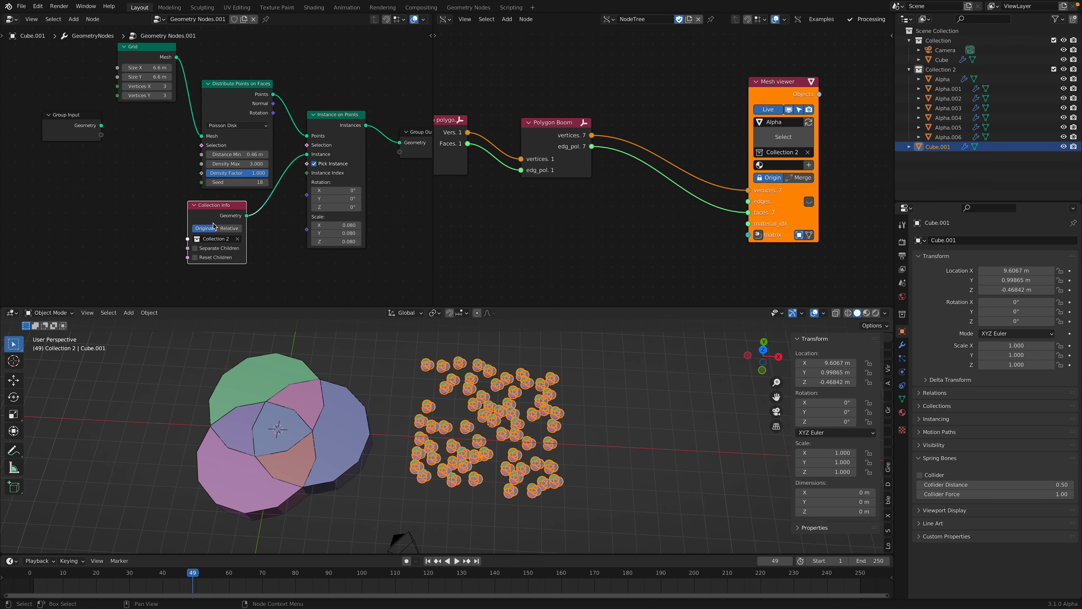
Step: Enable Separate Children and Reset Children on Collection Info, and view the scattered pieces in top orthographic view
{"action": "left_click", "coordinate": [195, 248]}
{"action": "scroll", "coordinate": [275, 186], "scroll_direction": "up", "scroll_amount": 2}
{"action": "left_click", "coordinate": [307, 134]}
{"action": "left_click", "coordinate": [307, 134]}
{"action": "middle_click_drag", "start_coordinate": [723, 353], "coordinate": [728, 379]}
{"action": "left_click", "coordinate": [763, 355]}
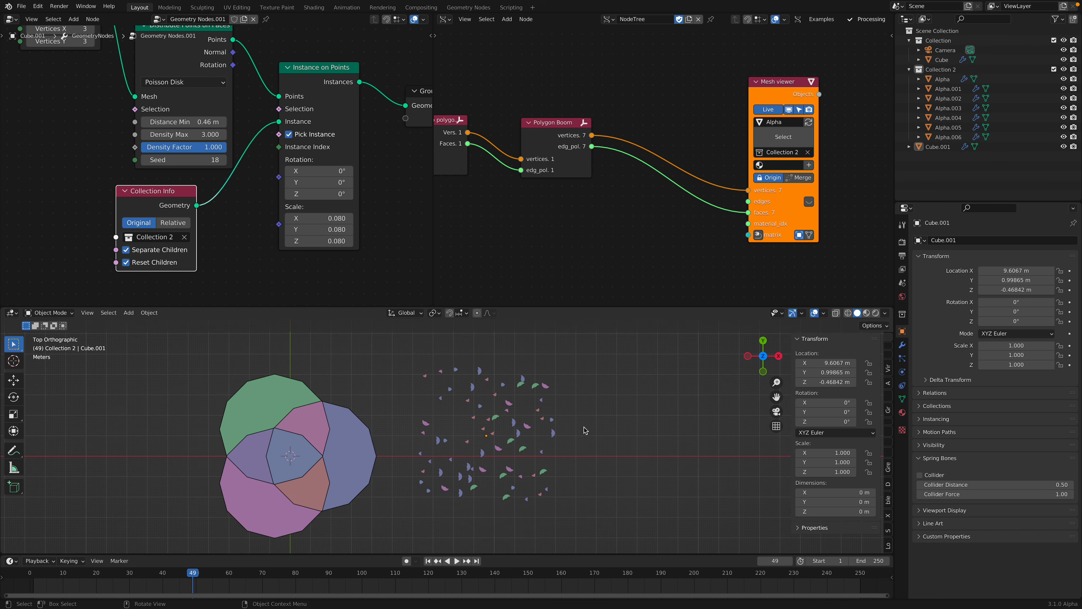
{"action": "scroll", "coordinate": [158, 215], "scroll_direction": "down", "scroll_amount": 1}
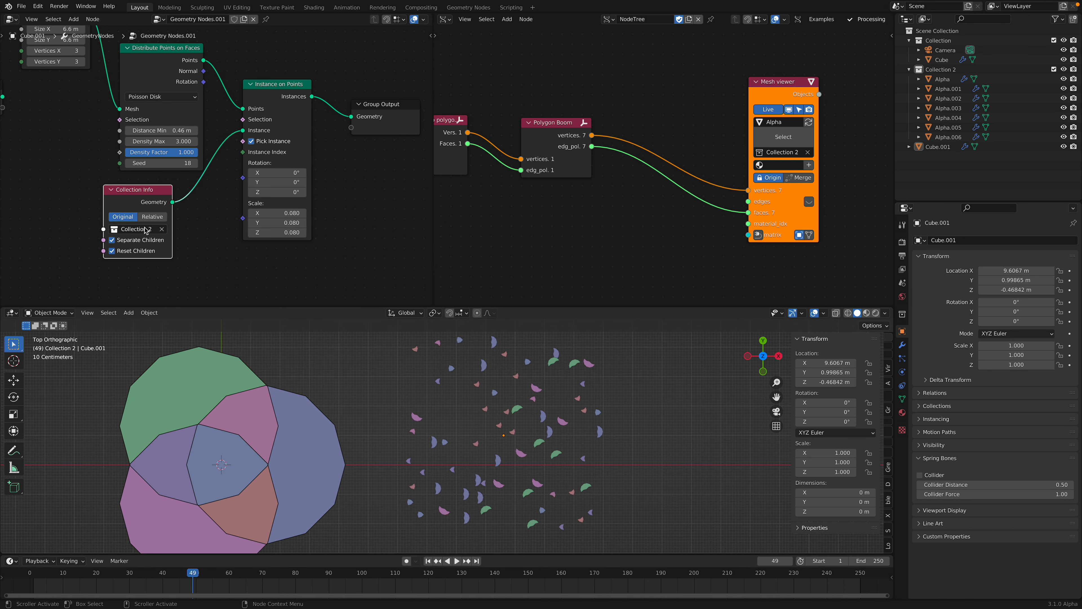
Step: Play the timeline briefly, bring the full Sverchok node chain into view, and save the file
{"action": "scroll", "coordinate": [367, 392], "scroll_direction": "down", "scroll_amount": 1}
{"action": "key", "text": "space"}
{"action": "key", "text": "space"}
{"action": "middle_click_drag", "start_coordinate": [552, 211], "coordinate": [592, 221]}
{"action": "scroll", "coordinate": [588, 220], "scroll_direction": "down", "scroll_amount": 2}
{"action": "middle_click_drag", "start_coordinate": [507, 208], "coordinate": [706, 154]}
{"action": "key", "text": "ctrl+s"}
{"action": "scroll", "coordinate": [707, 155], "scroll_direction": "down", "scroll_amount": 3}
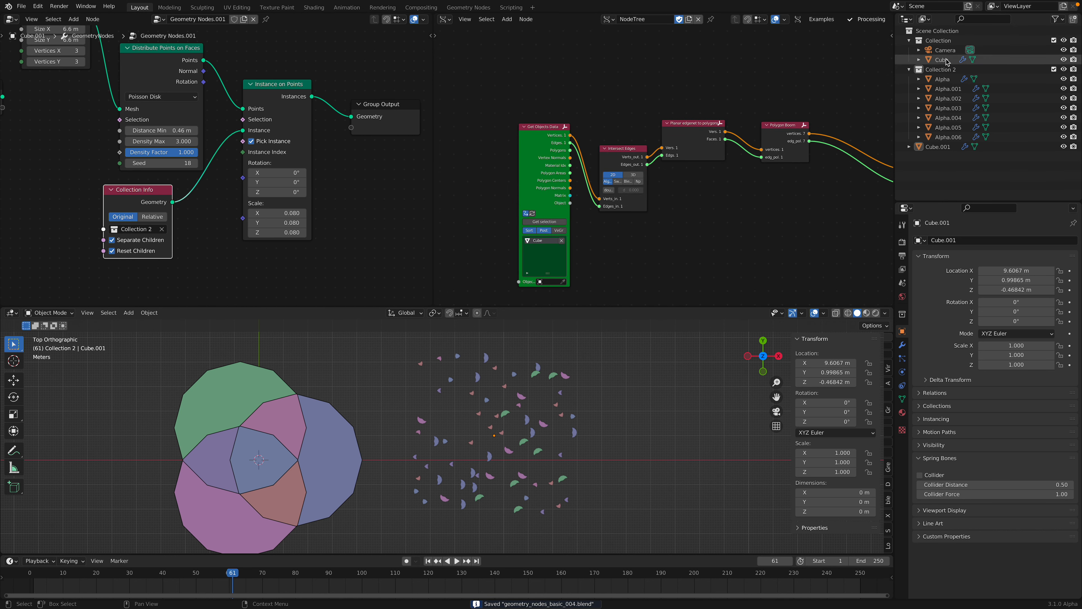
Step: Select Cube, widen its geometry node editor, and set the radius of the resolution 3 Curve Circle to 2.2 m
{"action": "left_click", "coordinate": [942, 60]}
{"action": "middle_click_drag", "start_coordinate": [293, 121], "coordinate": [356, 119]}
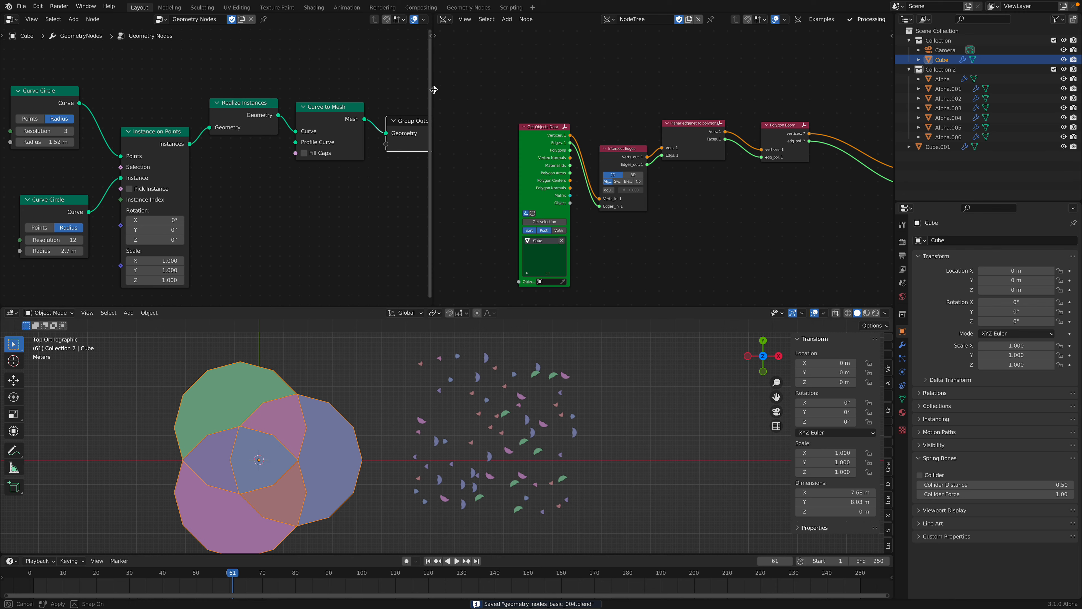
{"action": "left_click_drag", "start_coordinate": [433, 91], "coordinate": [580, 91]}
{"action": "scroll", "coordinate": [333, 94], "scroll_direction": "down", "scroll_amount": 1}
{"action": "left_click_drag", "start_coordinate": [142, 108], "coordinate": [124, 133]}
{"action": "left_click_drag", "start_coordinate": [98, 94], "coordinate": [43, 96]}
{"action": "middle_click_drag", "start_coordinate": [44, 95], "coordinate": [95, 95]}
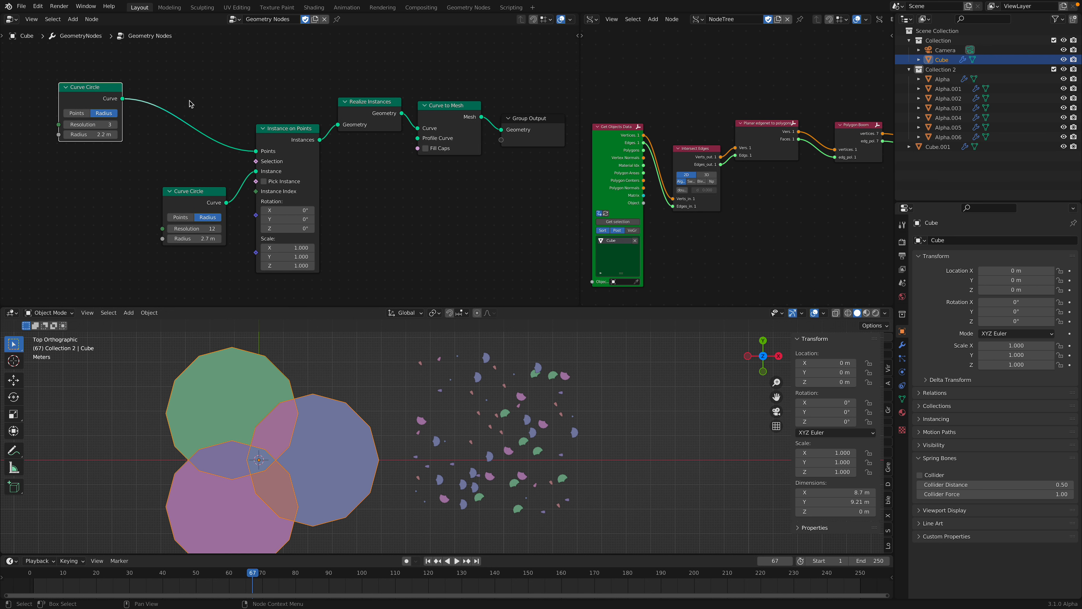
{"action": "key", "text": "shift+a"}
{"action": "left_click", "coordinate": [185, 99]}
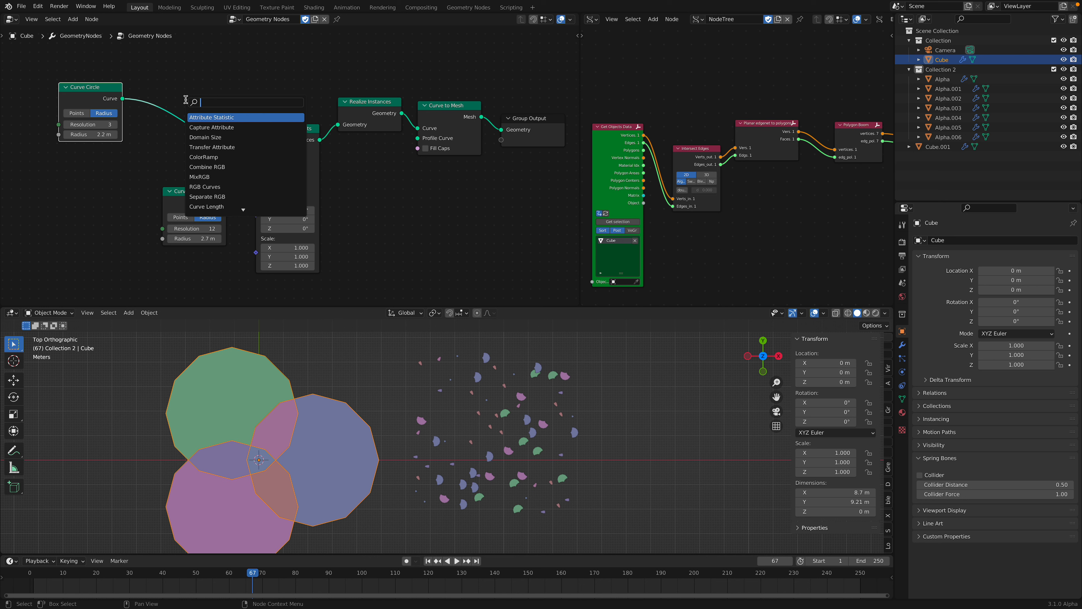
{"action": "key", "text": "Escape"}
Step: Set the resolution of the Curve Circle feeding the Points input to 5, and move that node farther from Instance on Points
{"action": "left_click_drag", "start_coordinate": [101, 125], "coordinate": [111, 126]}
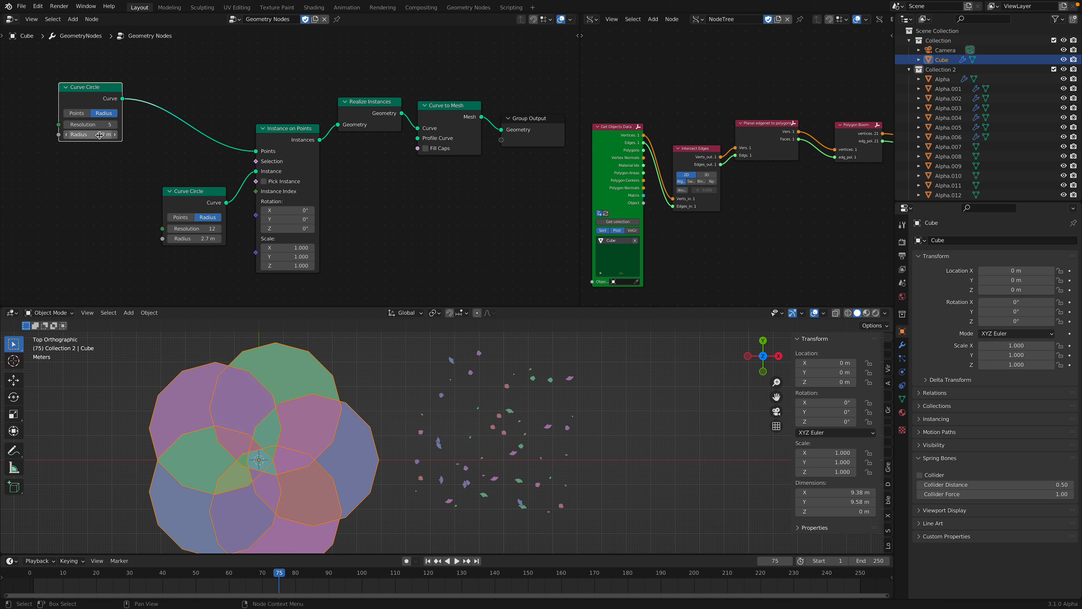
{"action": "left_click_drag", "start_coordinate": [105, 95], "coordinate": [88, 86]}
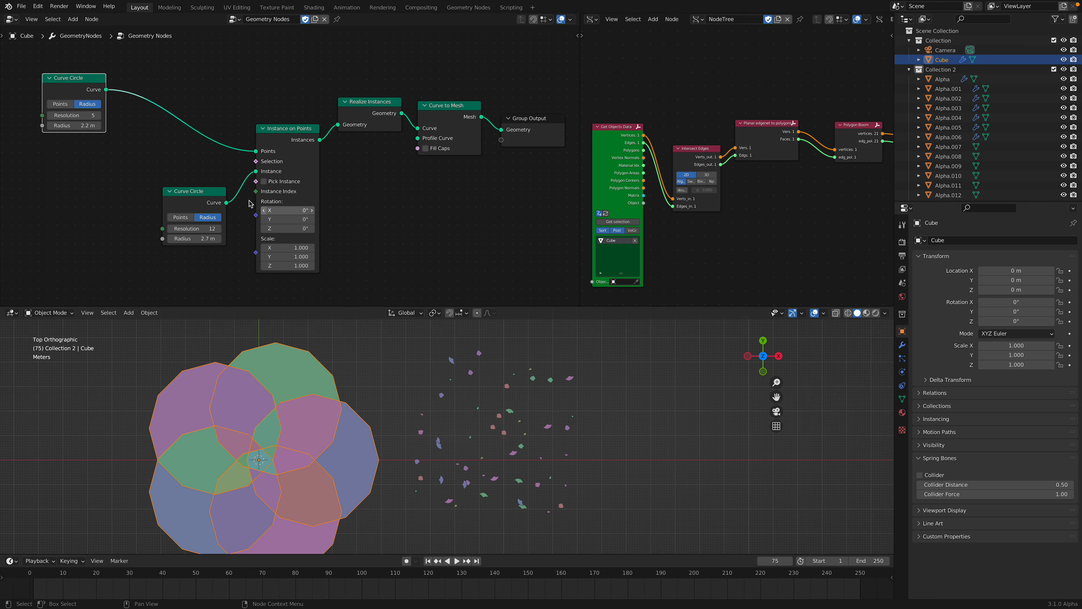
Step: Insert a Set Position node between the resolution 5 Curve Circle and the Points input of Instance on Points
{"action": "key", "text": "shift+a"}
{"action": "left_click", "coordinate": [153, 132]}
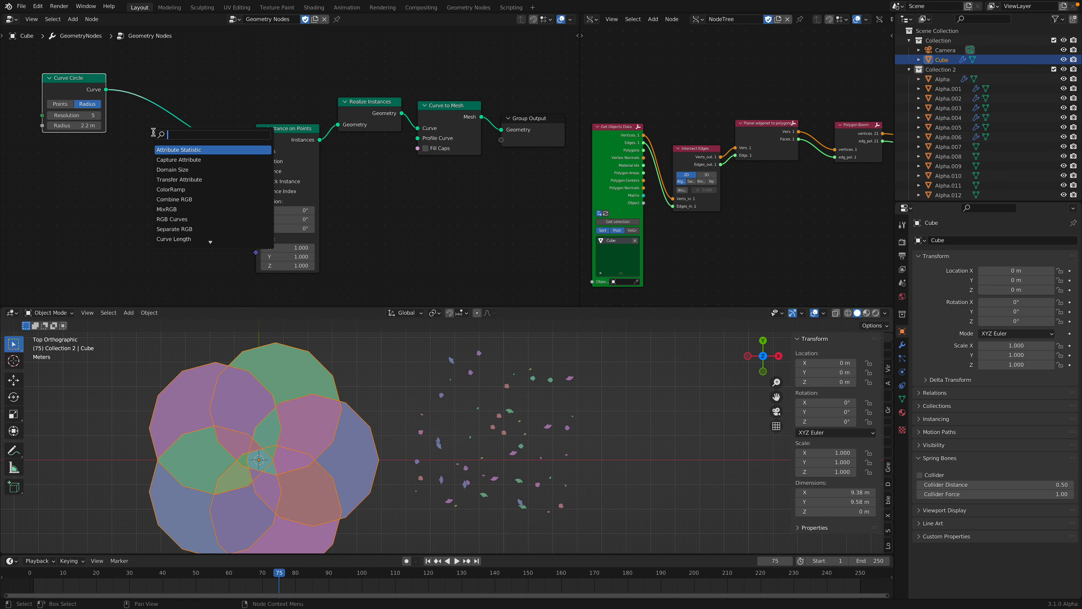
{"action": "type", "text": "set pos"}
{"action": "key", "text": "Return"}
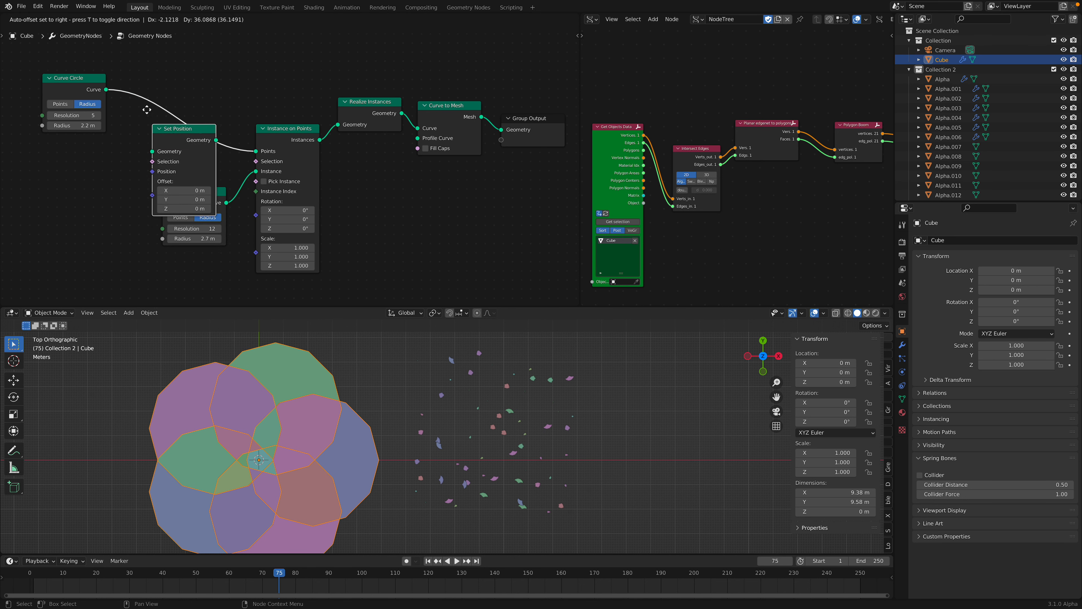
{"action": "left_click", "coordinate": [145, 113]}
{"action": "middle_click_drag", "start_coordinate": [145, 114], "coordinate": [236, 113]}
Step: Add a Random Value node with data type Vector and connect its Value to the Position input of Set Position
{"action": "key", "text": "shift+a"}
{"action": "left_click", "coordinate": [152, 188]}
{"action": "type", "text": "random"}
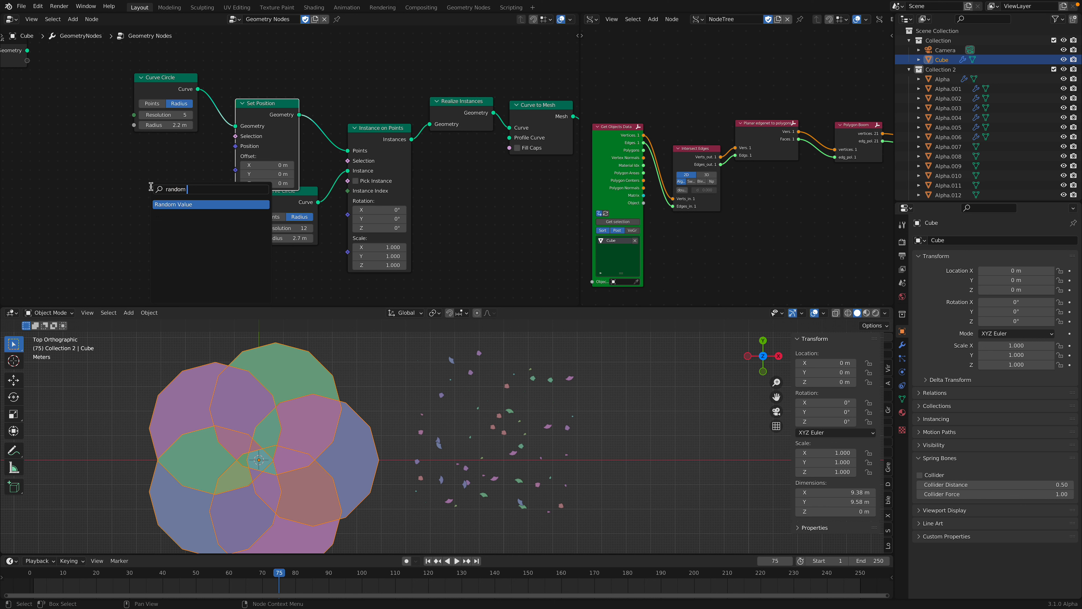
{"action": "key", "text": "Return"}
{"action": "left_click", "coordinate": [145, 192]}
{"action": "left_click", "coordinate": [145, 190]}
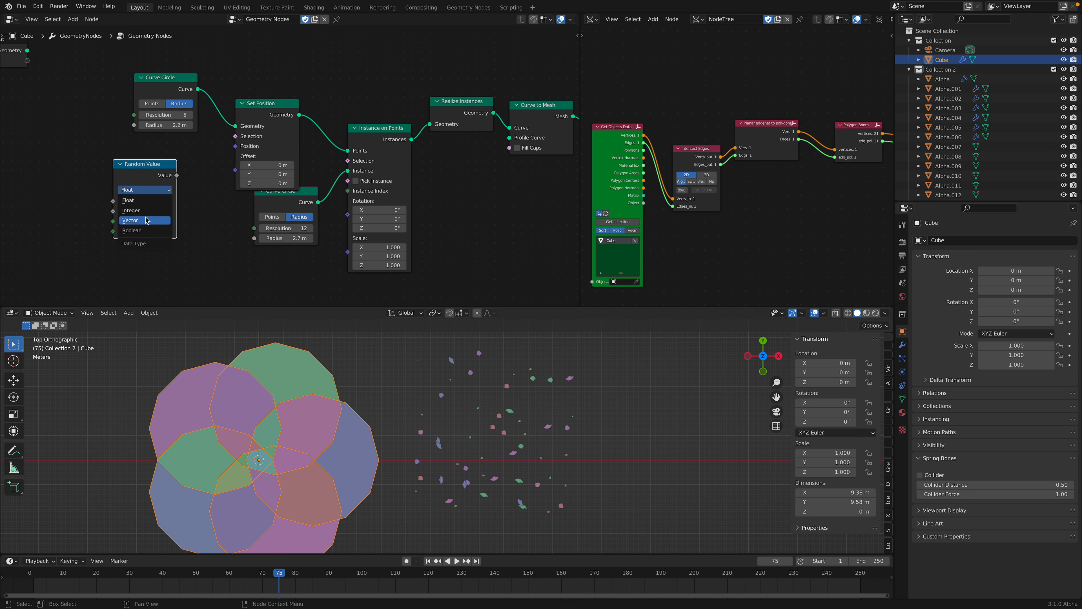
{"action": "left_click", "coordinate": [130, 220]}
{"action": "left_click_drag", "start_coordinate": [177, 176], "coordinate": [235, 146]}
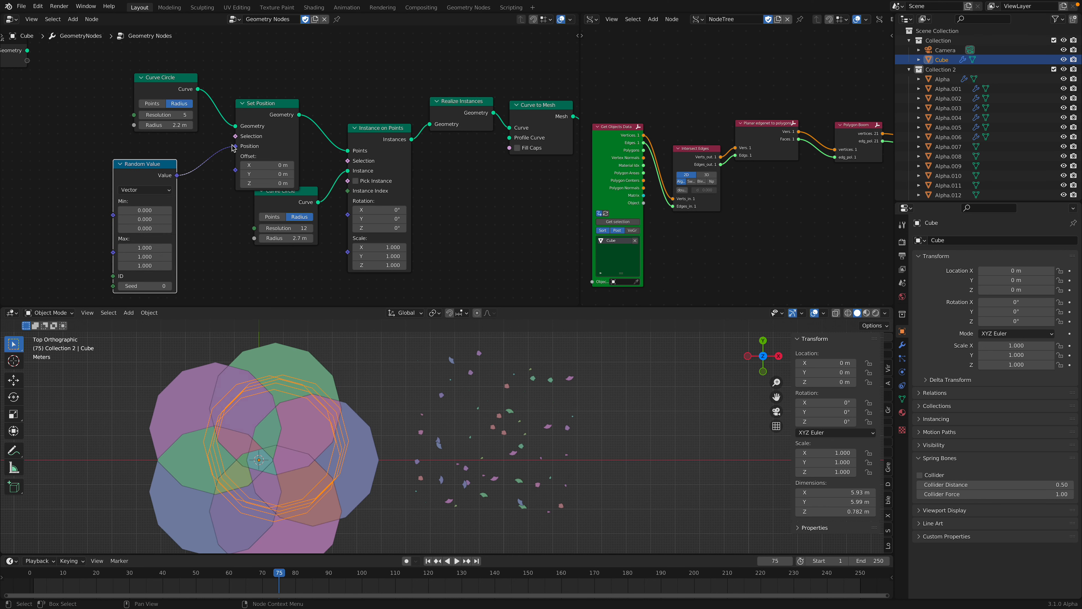
Step: Set the Random Value's maximum Z to 0 and play the timeline briefly to update the pieces
{"action": "left_click", "coordinate": [145, 265]}
{"action": "type", "text": "0"}
{"action": "key", "text": "Return"}
{"action": "key", "text": "space"}
{"action": "key", "text": "space"}
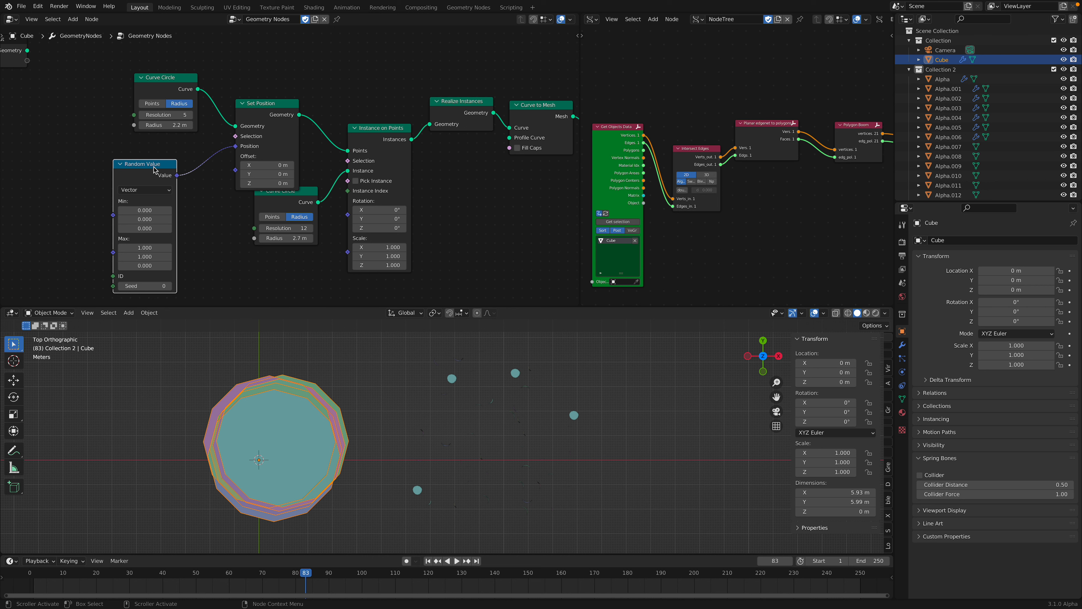
Step: Move the Random Value node aside, reconnect its Value to Set Position's Offset input, and play the timeline briefly
{"action": "left_click_drag", "start_coordinate": [154, 170], "coordinate": [145, 162]}
{"action": "left_click_drag", "start_coordinate": [235, 146], "coordinate": [238, 171]}
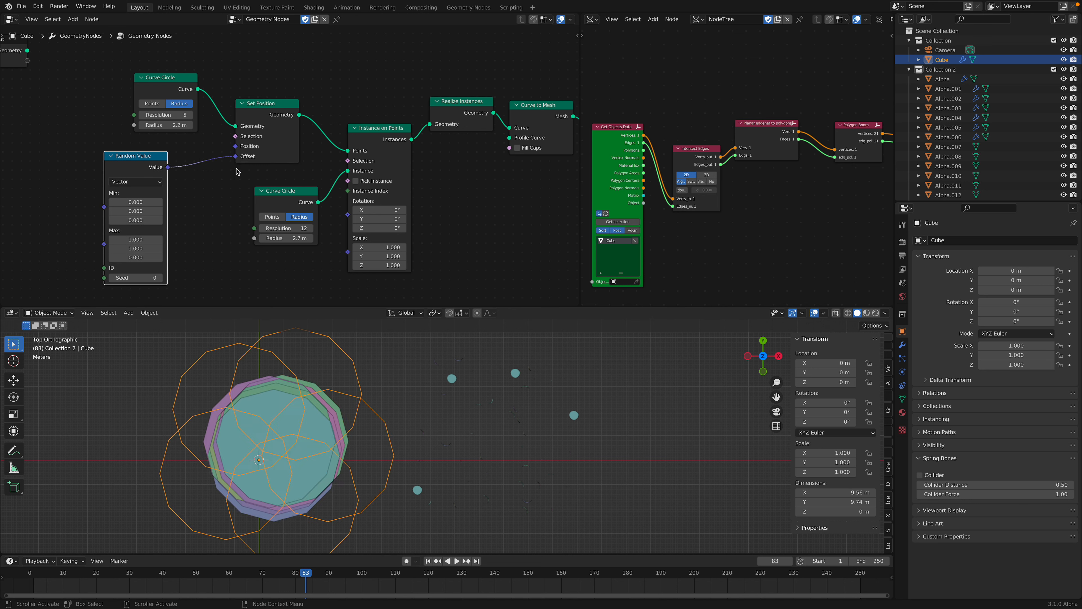
{"action": "key", "text": "space"}
{"action": "key", "text": "space"}
Step: Set the Random Value seed to 52 and its minimum to -0.460 on all axes, and play the timeline to refresh the shapes
{"action": "left_click_drag", "start_coordinate": [137, 277], "coordinate": [161, 277]}
{"action": "left_click_drag", "start_coordinate": [143, 203], "coordinate": [123, 220]}
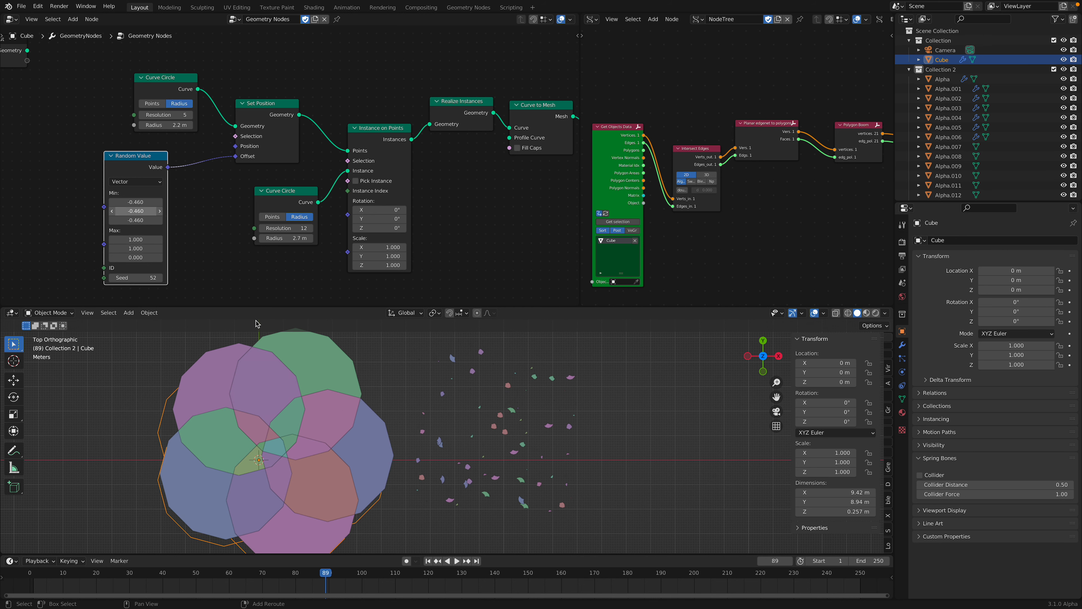
{"action": "key", "text": "space"}
{"action": "key", "text": "space"}
Step: Set the Random Value seed to 84 and update the pieces by playing the timeline
{"action": "key", "text": "space"}
{"action": "middle_click_drag", "start_coordinate": [332, 439], "coordinate": [351, 418], "text": "shift"}
{"action": "key", "text": "space"}
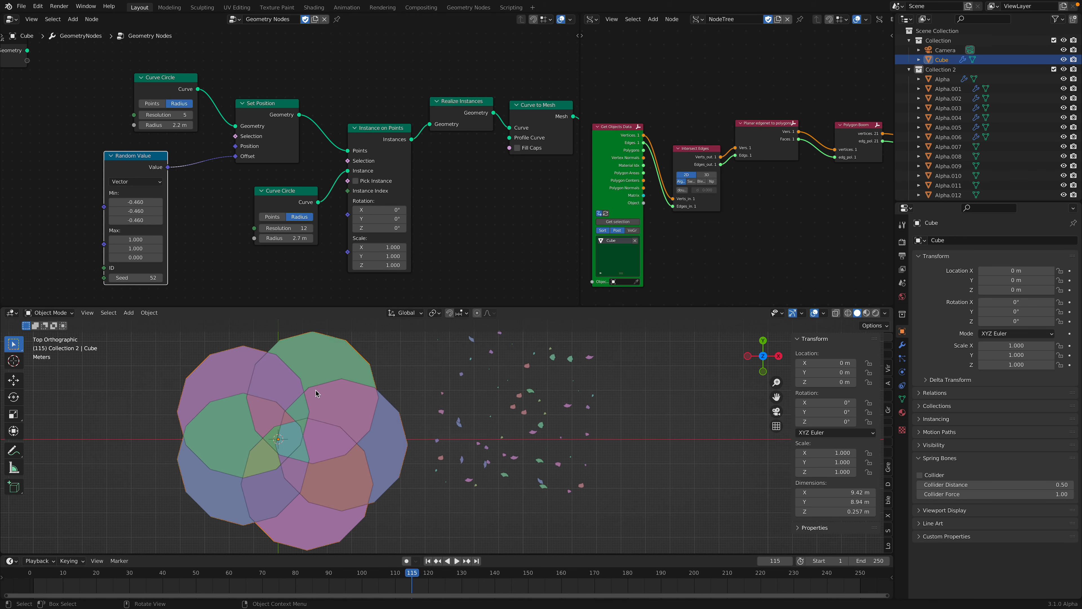
{"action": "left_click_drag", "start_coordinate": [144, 277], "coordinate": [158, 277]}
{"action": "key", "text": "space"}
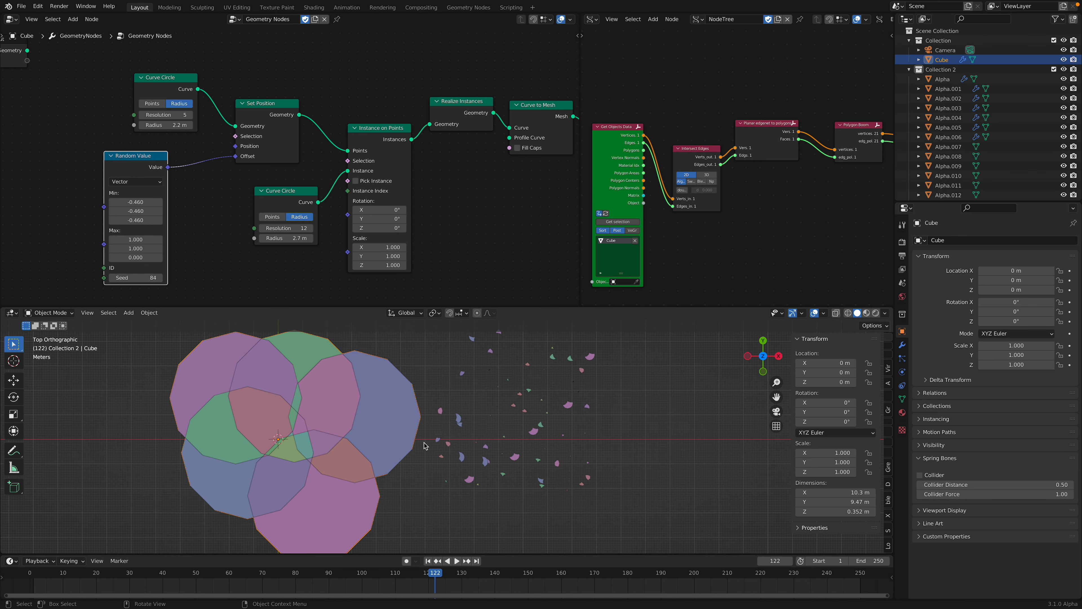
{"action": "middle_click_drag", "start_coordinate": [584, 235], "coordinate": [347, 204]}
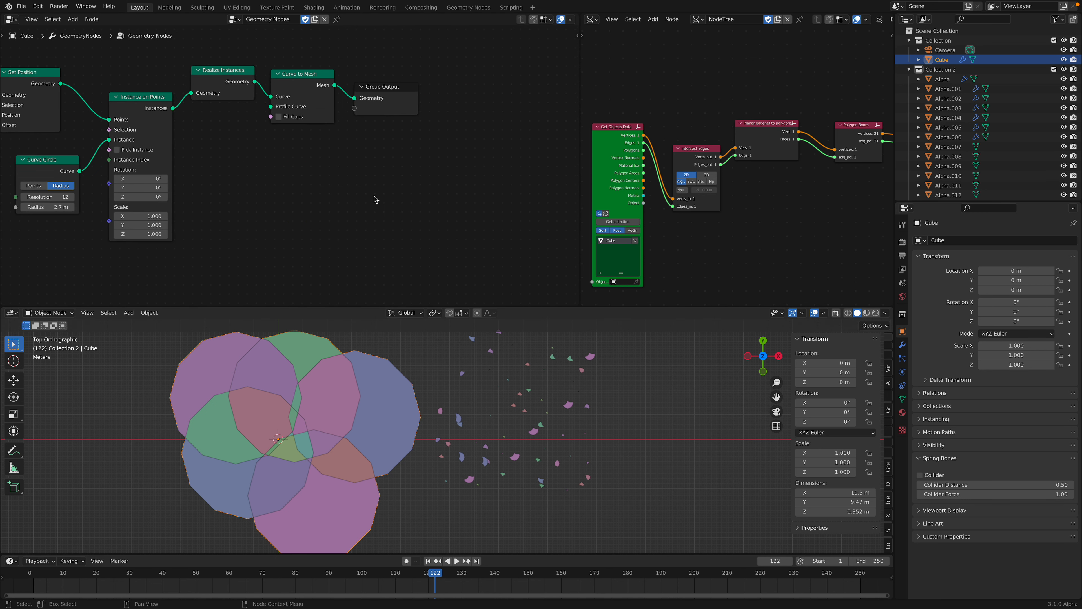
Step: Select Cube.001, set its Distribute Points on Faces to Distance Min 0.38 m, Density Max 171.720 and Seed 208, and save the file
{"action": "left_click", "coordinate": [910, 70]}
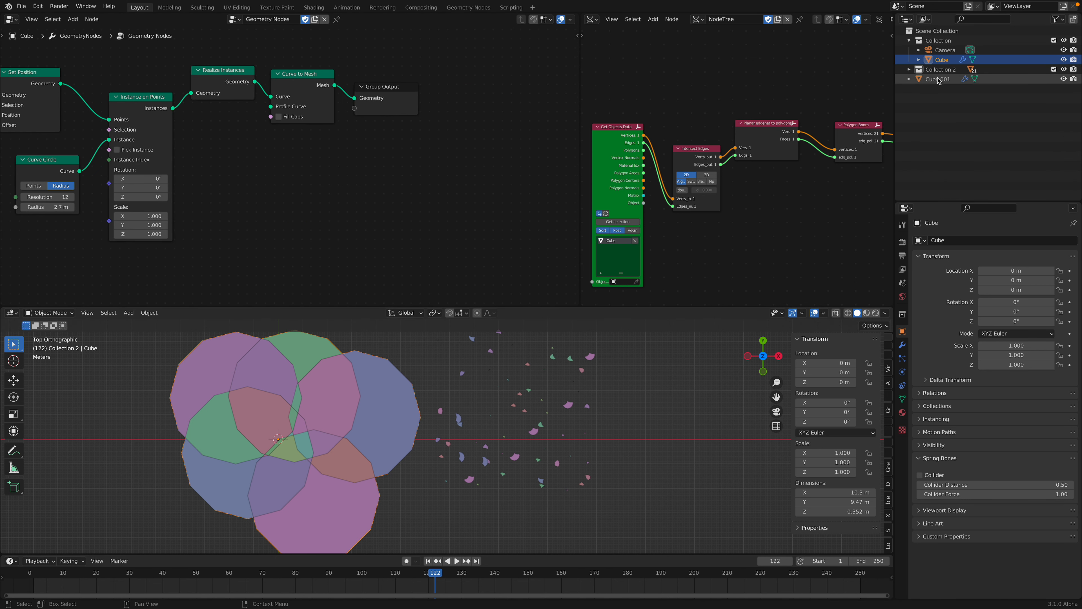
{"action": "left_click", "coordinate": [939, 79]}
{"action": "scroll", "coordinate": [279, 156], "scroll_direction": "down", "scroll_amount": 1}
{"action": "middle_click_drag", "start_coordinate": [251, 153], "coordinate": [273, 194]}
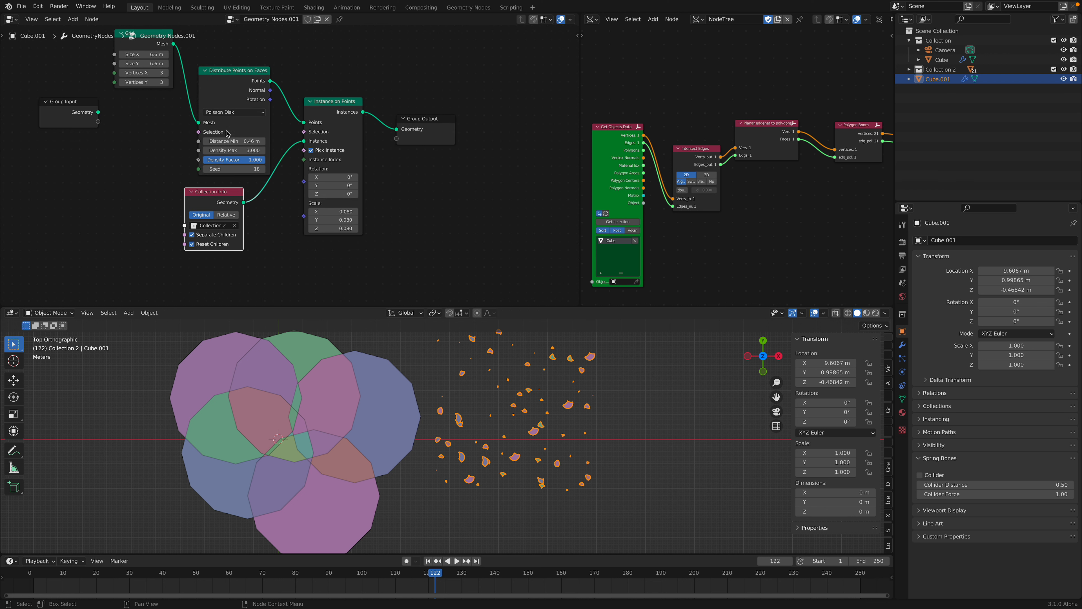
{"action": "left_click_drag", "start_coordinate": [230, 140], "coordinate": [267, 169]}
{"action": "left_click", "coordinate": [696, 417]}
{"action": "middle_click_drag", "start_coordinate": [538, 461], "coordinate": [468, 412]}
{"action": "key", "text": "ctrl+s"}
Step: Select Cube, frame its geometry nodes, and move the resolution 5 Curve Circle farther from Set Position
{"action": "left_click", "coordinate": [416, 405]}
{"action": "left_click", "coordinate": [948, 60]}
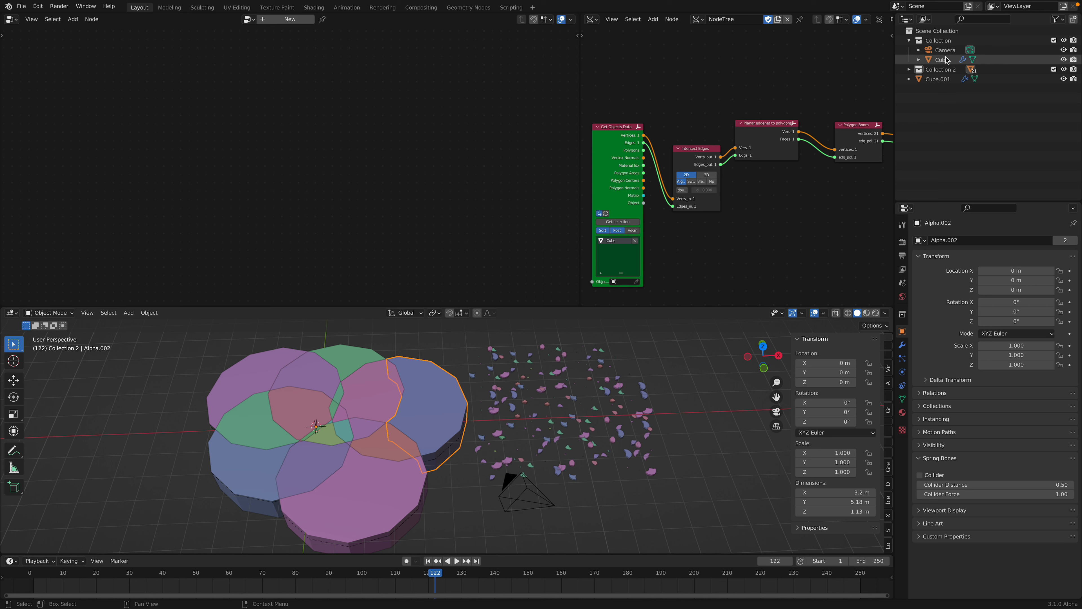
{"action": "key", "text": "Home"}
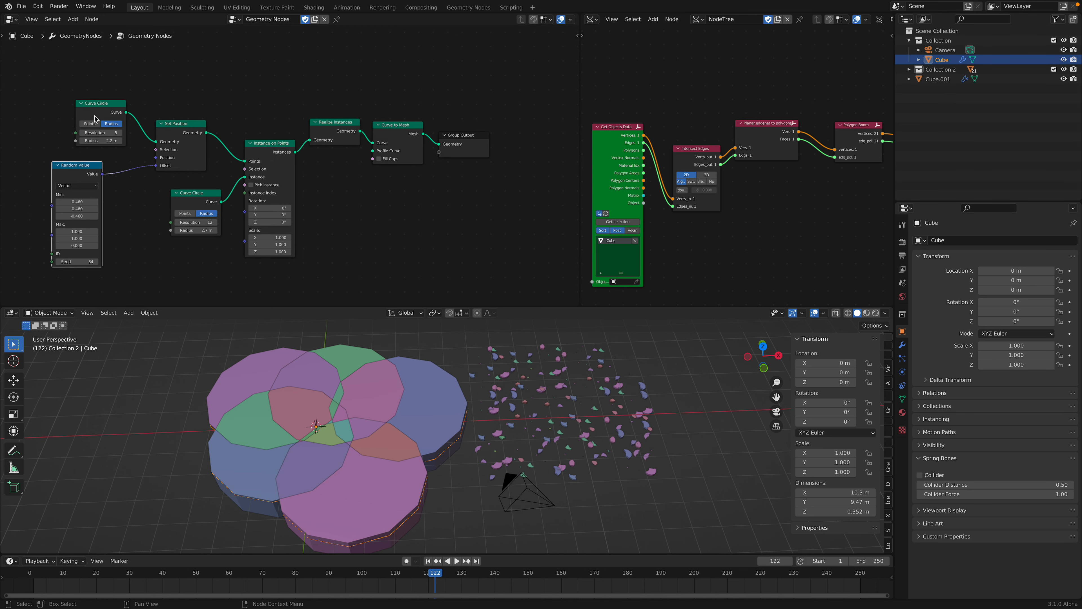
{"action": "left_click_drag", "start_coordinate": [95, 119], "coordinate": [64, 107]}
{"action": "mouse_move", "coordinate": [170, 106]}
{"action": "middle_mouse_down"}
{"action": "mouse_move", "coordinate": [222, 113]}
{"action": "mouse_move", "coordinate": [217, 102]}
{"action": "mouse_move", "coordinate": [162, 100]}
{"action": "middle_mouse_up"}
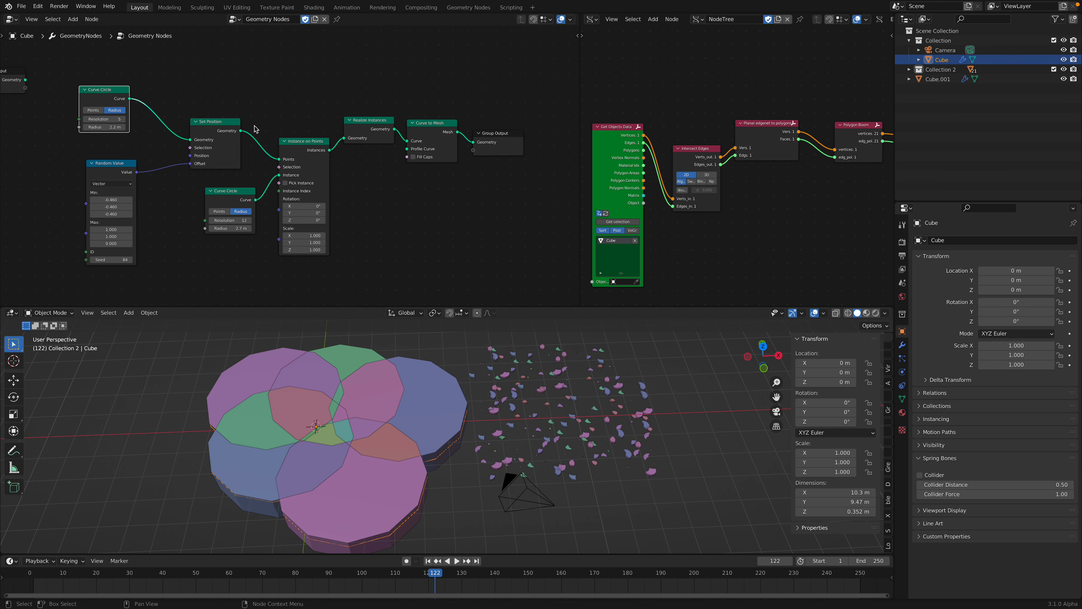
Step: Examine the Sverchok node chain from Get Objects Data to Mesh viewer
{"action": "middle_click_drag", "start_coordinate": [648, 126], "coordinate": [647, 118]}
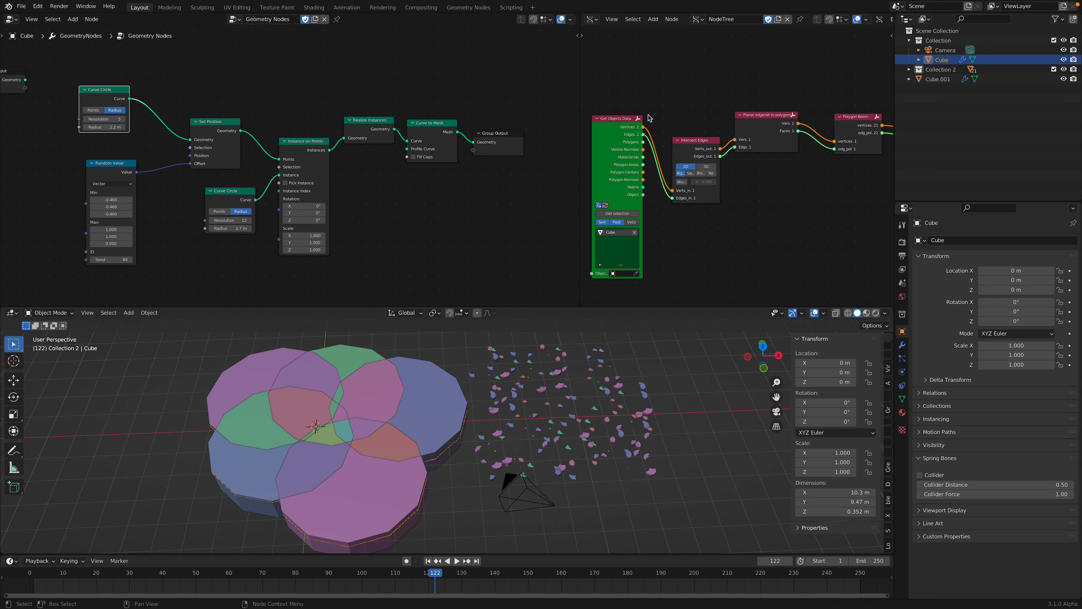
{"action": "scroll", "coordinate": [772, 125], "scroll_direction": "down", "scroll_amount": 3}
{"action": "middle_click_drag", "start_coordinate": [827, 112], "coordinate": [733, 115]}
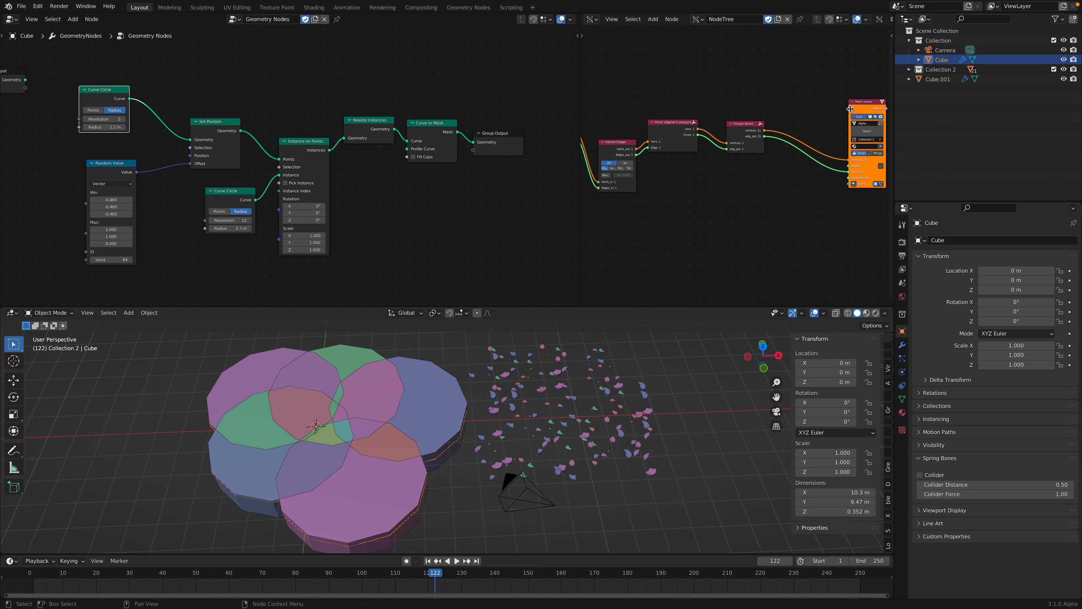
{"action": "left_click_drag", "start_coordinate": [851, 109], "coordinate": [789, 103]}
{"action": "middle_click_drag", "start_coordinate": [742, 105], "coordinate": [786, 99]}
Step: Delete the resolution 12 Curve Circle that feeds the Instance input of Instance on Points
{"action": "middle_click_drag", "start_coordinate": [237, 85], "coordinate": [271, 92]}
{"action": "scroll", "coordinate": [271, 92], "scroll_direction": "up", "scroll_amount": 2}
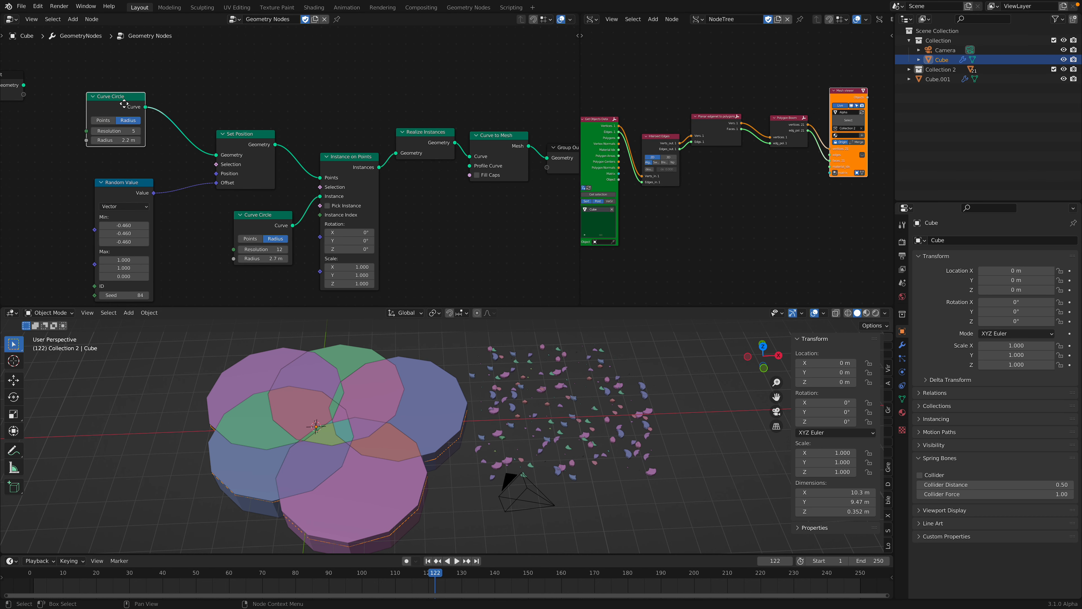
{"action": "middle_click_drag", "start_coordinate": [127, 107], "coordinate": [205, 125]}
{"action": "middle_click_drag", "start_coordinate": [208, 211], "coordinate": [183, 168]}
{"action": "left_click", "coordinate": [324, 199]}
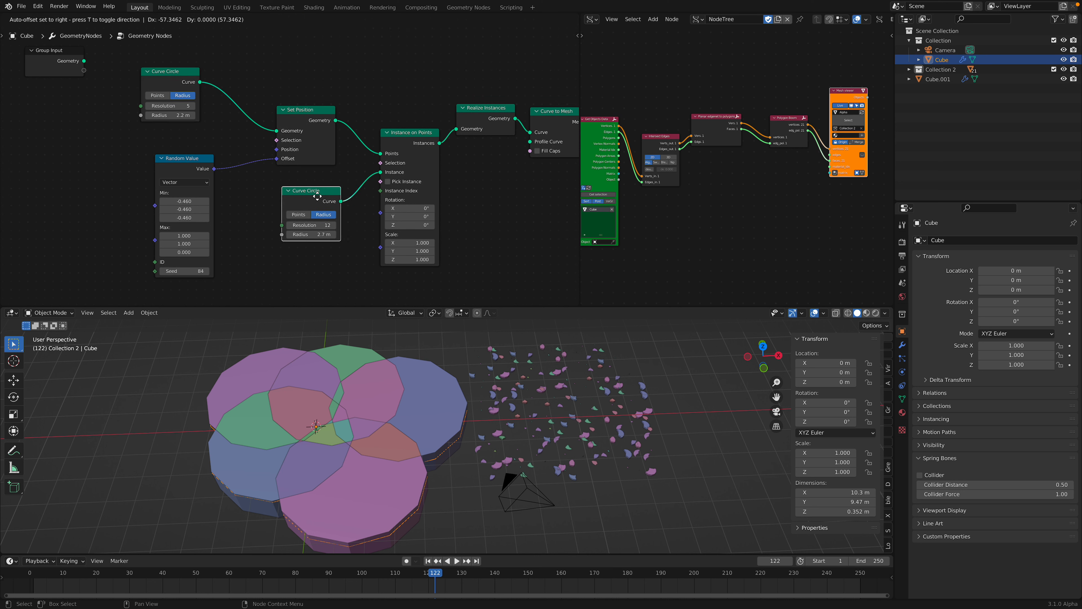
{"action": "key", "text": "x"}
Step: Add a Quadrilateral curve node and connect its Curve to the Instance input of Instance on Points
{"action": "key", "text": "shift+a"}
{"action": "key", "text": "s"}
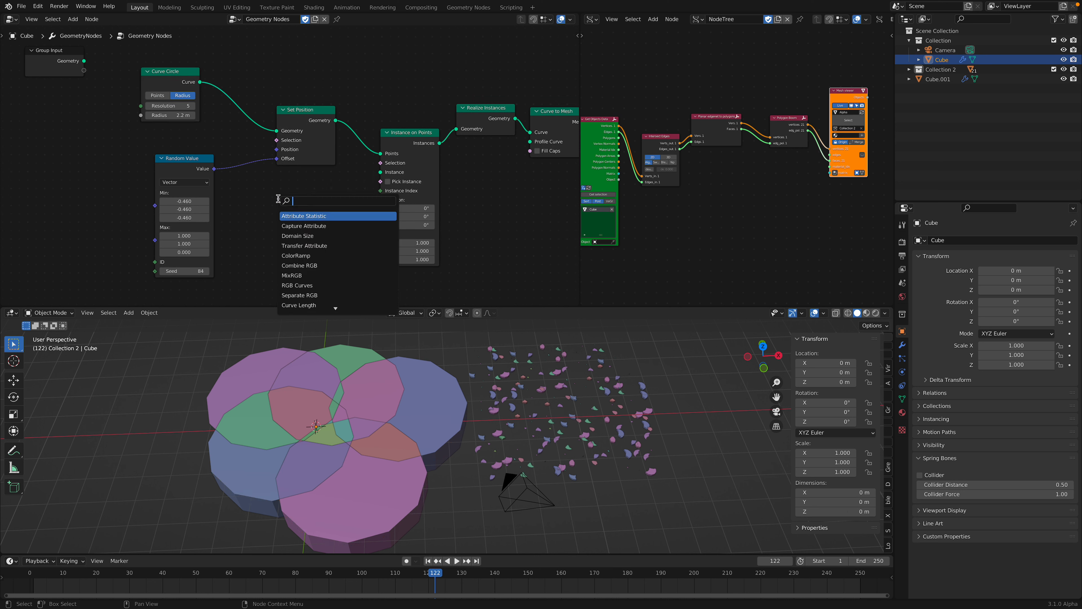
{"action": "type", "text": "qud"}
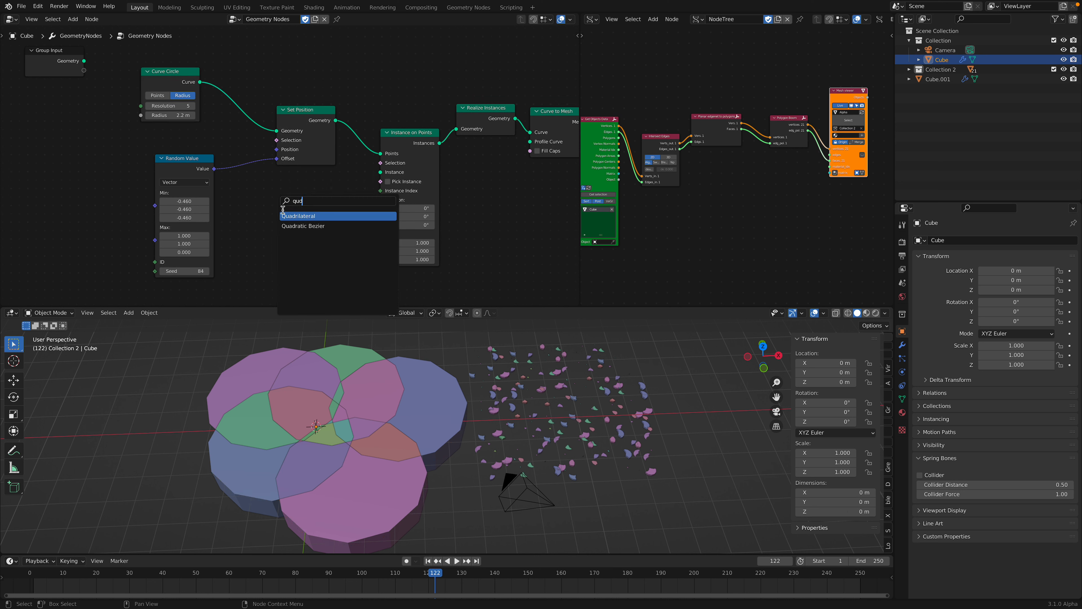
{"action": "key", "text": "Return"}
{"action": "scroll", "coordinate": [297, 213], "scroll_direction": "up", "scroll_amount": 1}
{"action": "left_click_drag", "start_coordinate": [346, 222], "coordinate": [384, 183]}
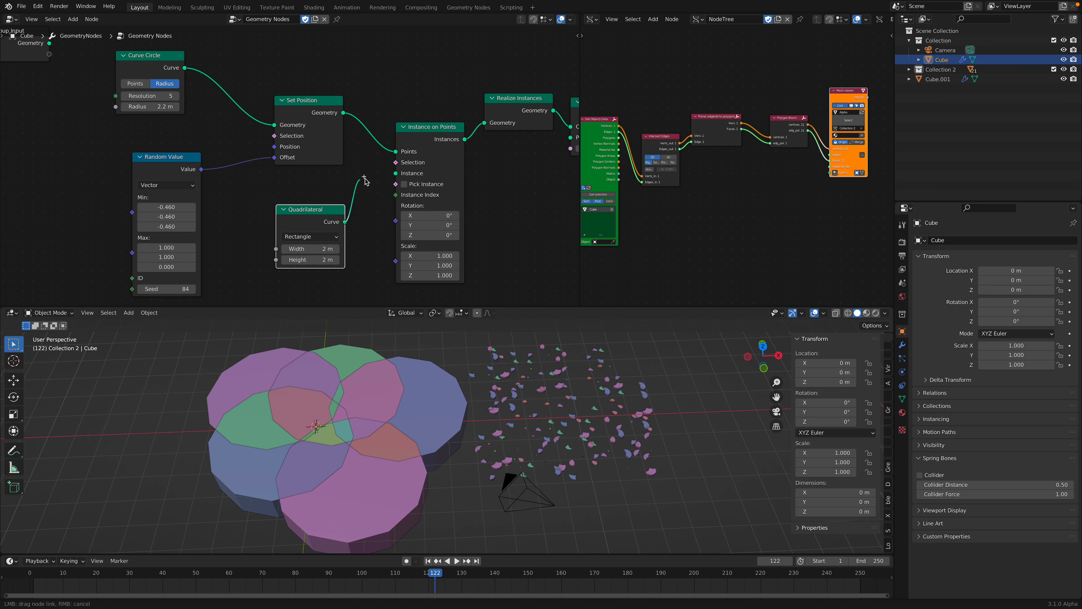
{"action": "left_click_drag", "start_coordinate": [394, 175], "coordinate": [396, 173]}
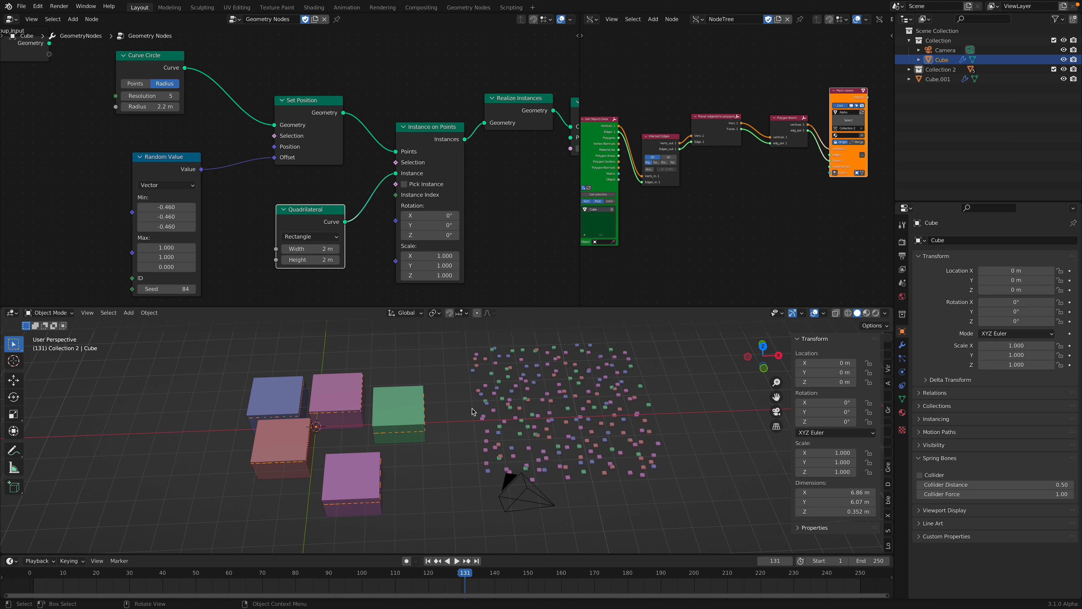
Step: Set the Quadrilateral's width to 3.82 m and height to 3.54 m, play the timeline to update, and save the file
{"action": "left_click_drag", "start_coordinate": [311, 248], "coordinate": [356, 249]}
{"action": "key", "text": "space"}
{"action": "key", "text": "space"}
{"action": "middle_click_drag", "start_coordinate": [417, 377], "coordinate": [422, 403]}
{"action": "key", "text": "ctrl+s"}
Step: Select the individual pieces of the overlapping rectangles one after another to inspect how they are split
{"action": "left_click", "coordinate": [416, 412]}
{"action": "left_click", "coordinate": [337, 398]}
{"action": "left_click", "coordinate": [306, 393]}
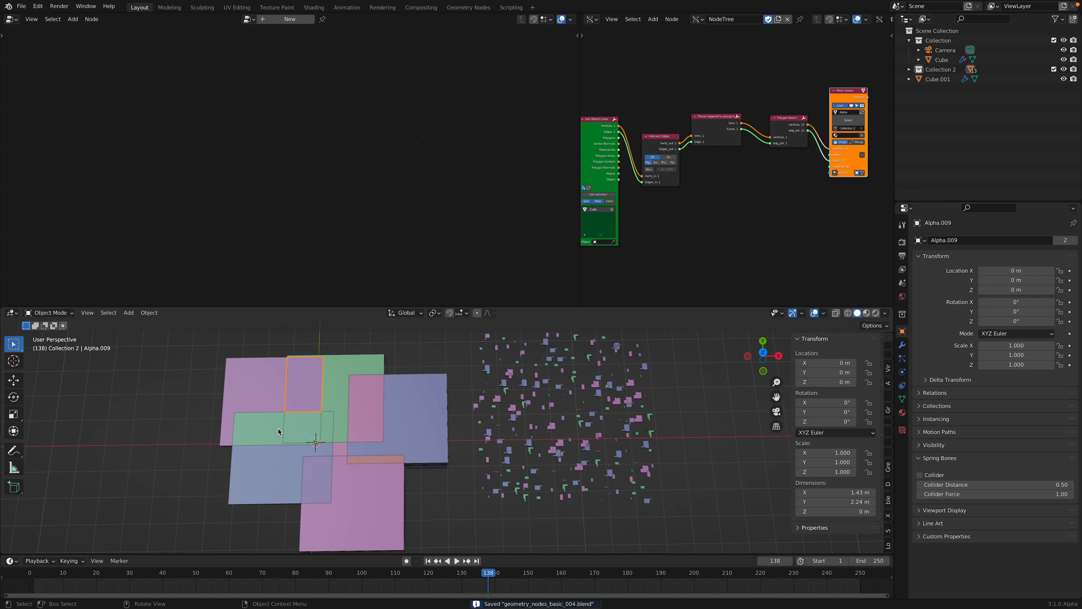
{"action": "left_click", "coordinate": [295, 459]}
{"action": "left_click", "coordinate": [306, 410]}
{"action": "left_click", "coordinate": [371, 478]}
{"action": "left_click", "coordinate": [342, 404]}
{"action": "left_click", "coordinate": [341, 448]}
{"action": "left_click", "coordinate": [362, 407]}
{"action": "middle_click_drag", "start_coordinate": [363, 442], "coordinate": [362, 432]}
{"action": "left_click", "coordinate": [341, 423]}
{"action": "left_click", "coordinate": [370, 466]}
{"action": "left_click", "coordinate": [363, 445]}
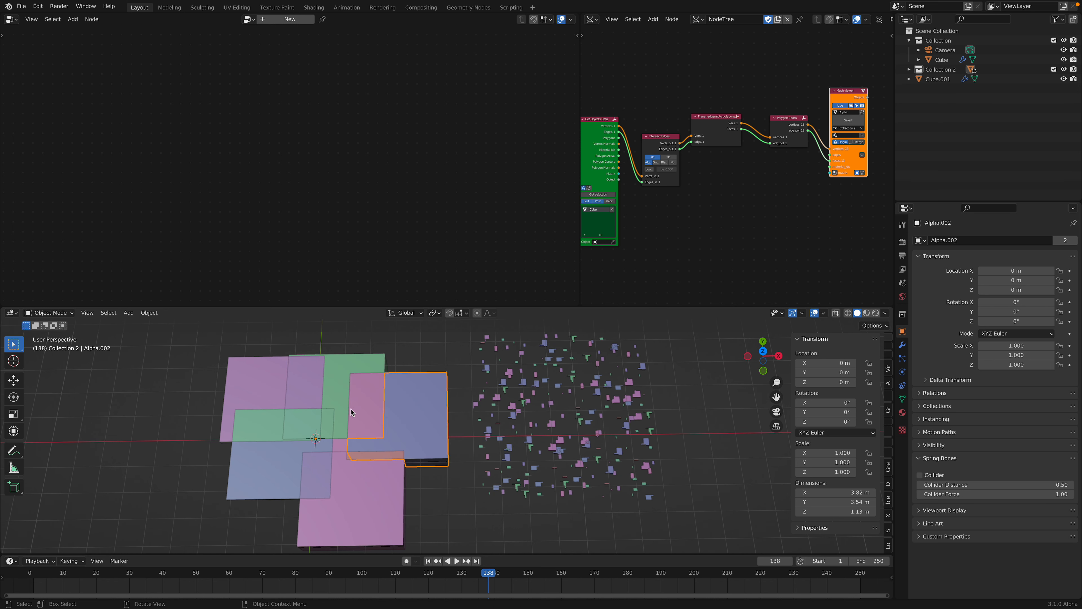
Step: Select Cube and change the Quadrilateral to Trapezoid with height 6.14 m, bottom width 7.6 m, top width 6.2 m and offset 3.8 m
{"action": "left_click", "coordinate": [940, 60]}
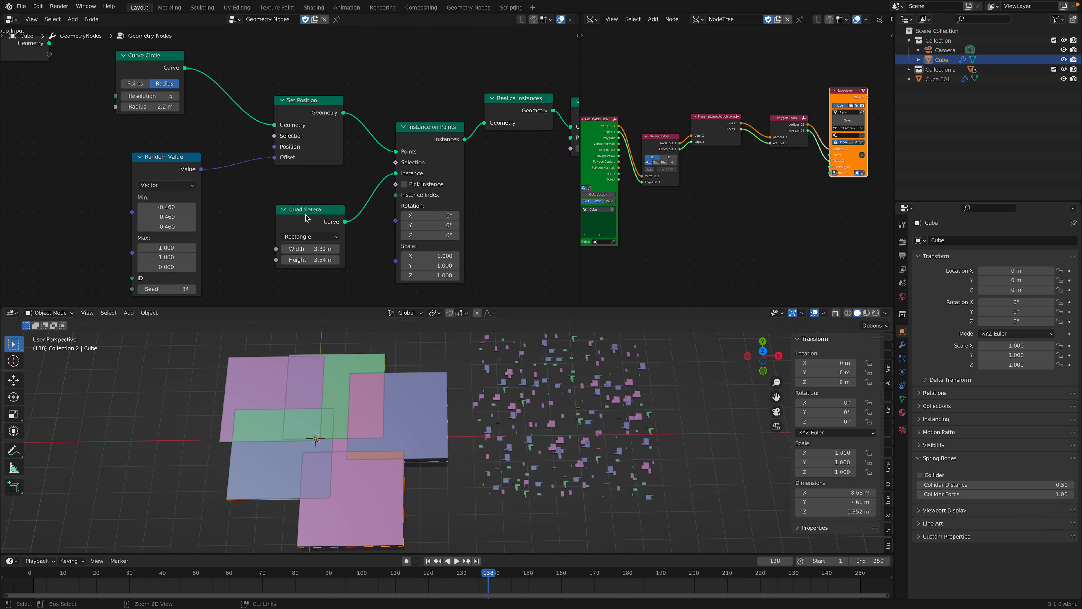
{"action": "key", "text": "ctrl+s"}
{"action": "middle_click_drag", "start_coordinate": [314, 249], "coordinate": [320, 219]}
{"action": "left_click", "coordinate": [318, 207]}
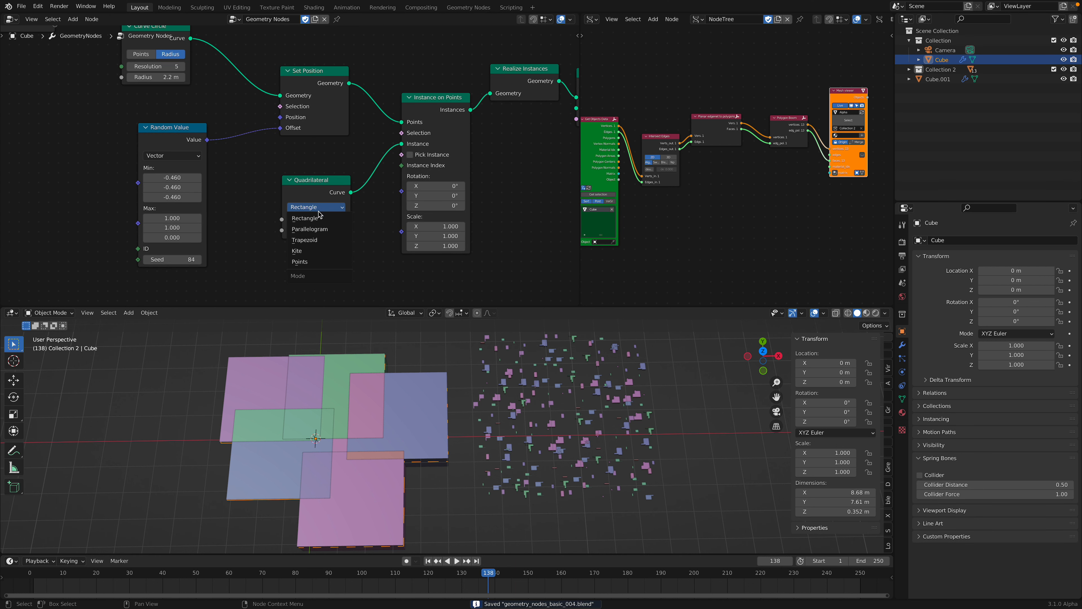
{"action": "left_click", "coordinate": [320, 240]}
{"action": "left_click_drag", "start_coordinate": [319, 230], "coordinate": [339, 251]}
Step: Play the timeline to update the trapezoid pieces, select the scattered object Cube.001, and save the file
{"action": "key", "text": "space"}
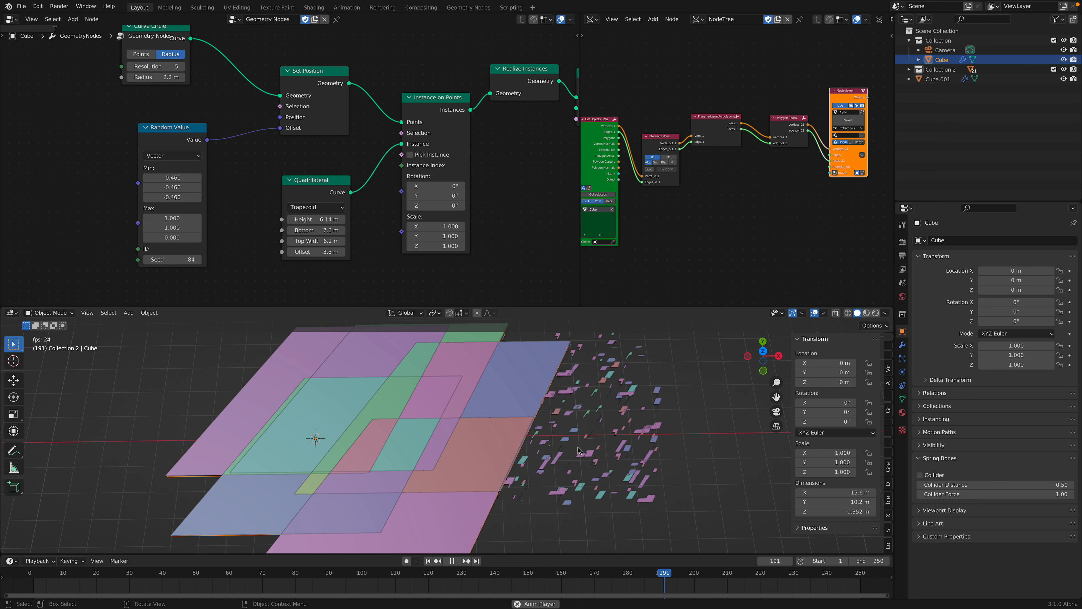
{"action": "left_click", "coordinate": [558, 466]}
{"action": "key", "text": "space"}
{"action": "middle_click_drag", "start_coordinate": [558, 466], "coordinate": [571, 452]}
{"action": "key", "text": "ctrl+s"}
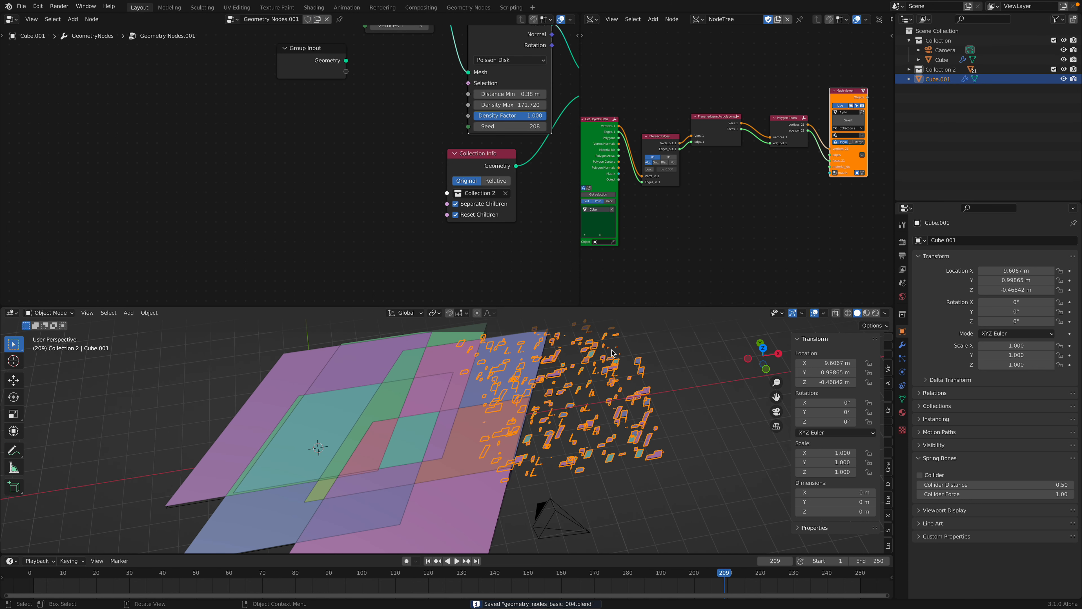
Step: Delete the unused Group Input node from Cube.001's geometry node tree
{"action": "scroll", "coordinate": [255, 105], "scroll_direction": "down", "scroll_amount": 3}
{"action": "middle_click_drag", "start_coordinate": [258, 118], "coordinate": [152, 162]}
{"action": "middle_click_drag", "start_coordinate": [214, 113], "coordinate": [178, 119]}
{"action": "left_click", "coordinate": [176, 119]}
{"action": "key", "text": "x"}
Step: Set Distance Min on Distribute Points on Faces to 0.26 m
{"action": "middle_click_drag", "start_coordinate": [265, 141], "coordinate": [186, 133]}
{"action": "scroll", "coordinate": [191, 135], "scroll_direction": "up", "scroll_amount": 2}
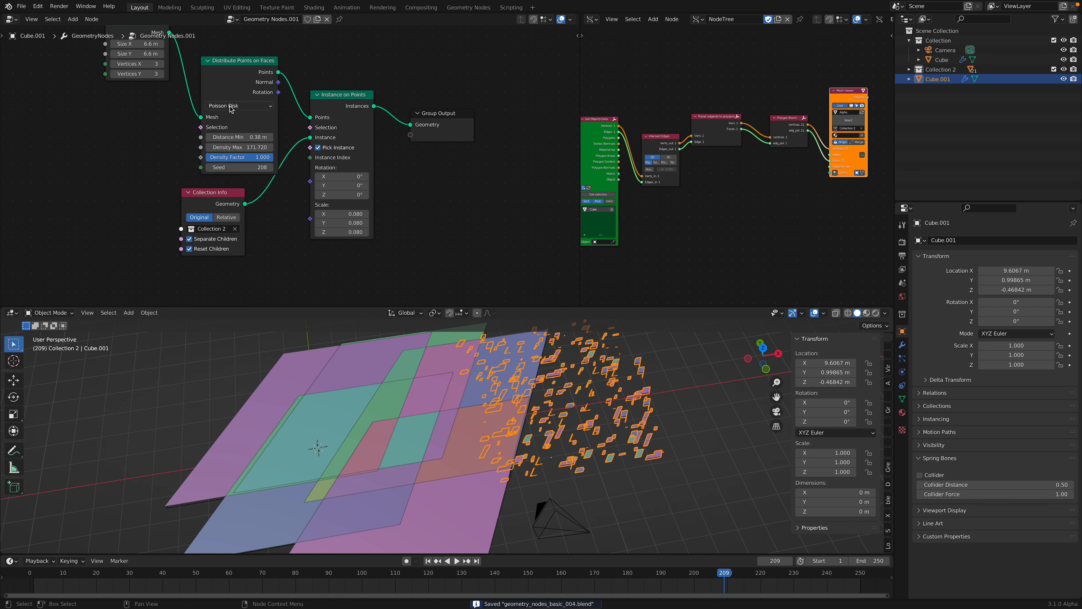
{"action": "left_click_drag", "start_coordinate": [235, 138], "coordinate": [226, 138]}
{"action": "left_click", "coordinate": [413, 409]}
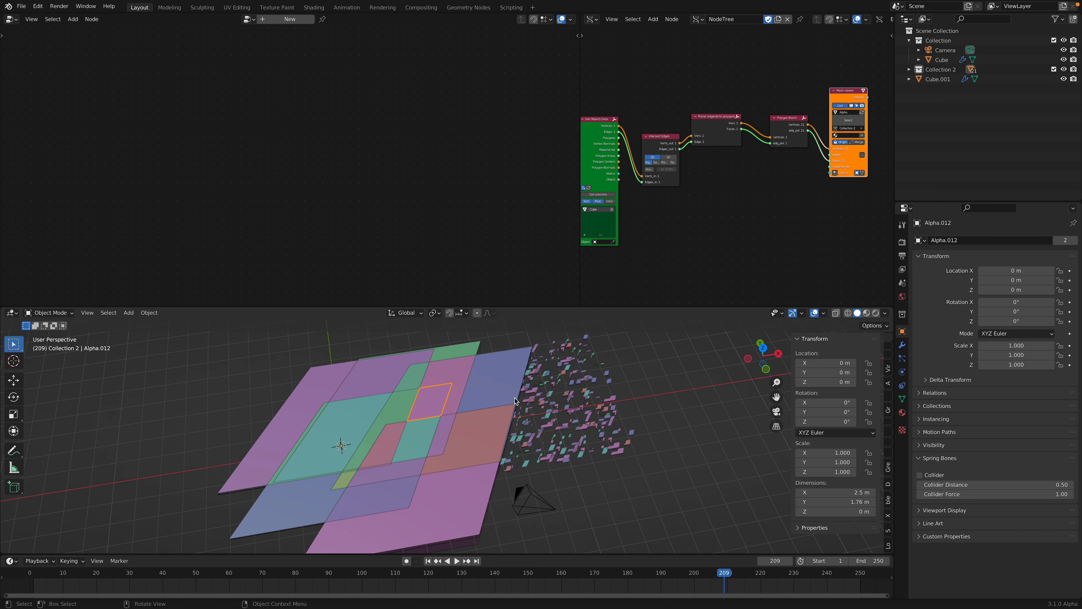
Step: Move the scattered object Cube.001 along the X axis, away from the source shapes
{"action": "left_click", "coordinate": [558, 393]}
{"action": "key", "text": "g"}
{"action": "key", "text": "x"}
{"action": "left_click", "coordinate": [683, 351]}
Step: In top orthographic view, scale Cube.001 to 1.583, reposition it beside the source shapes, and save the file
{"action": "middle_click_drag", "start_coordinate": [682, 354], "coordinate": [571, 435]}
{"action": "left_click", "coordinate": [763, 353]}
{"action": "key", "text": "s"}
{"action": "left_click", "coordinate": [552, 451]}
{"action": "key", "text": "g"}
{"action": "left_click", "coordinate": [563, 476]}
{"action": "key", "text": "ctrl+s"}
Step: Widen the Sverchok node editor and frame both node trees in their editors
{"action": "left_click_drag", "start_coordinate": [580, 91], "coordinate": [447, 92]}
{"action": "key", "text": "Home"}
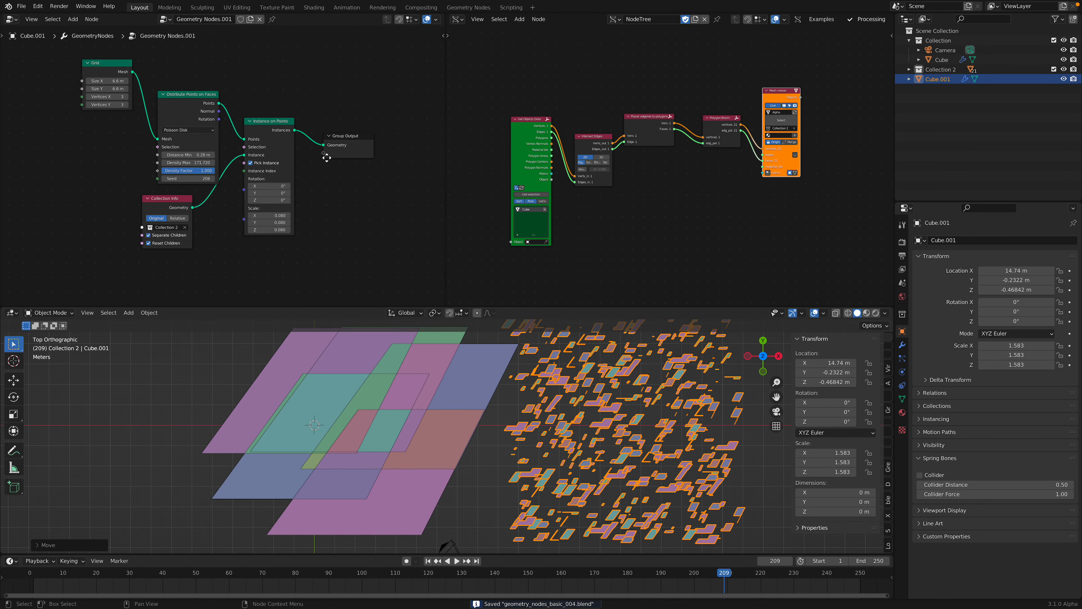
{"action": "key", "text": "Home"}
{"action": "left_click_drag", "start_coordinate": [560, 129], "coordinate": [552, 117]}
Step: Rearrange the Planar edgenet to polygons, Polygon Boom and Mesh viewer nodes into a compact chain, and deselect the scattered object
{"action": "left_click_drag", "start_coordinate": [639, 93], "coordinate": [639, 122]}
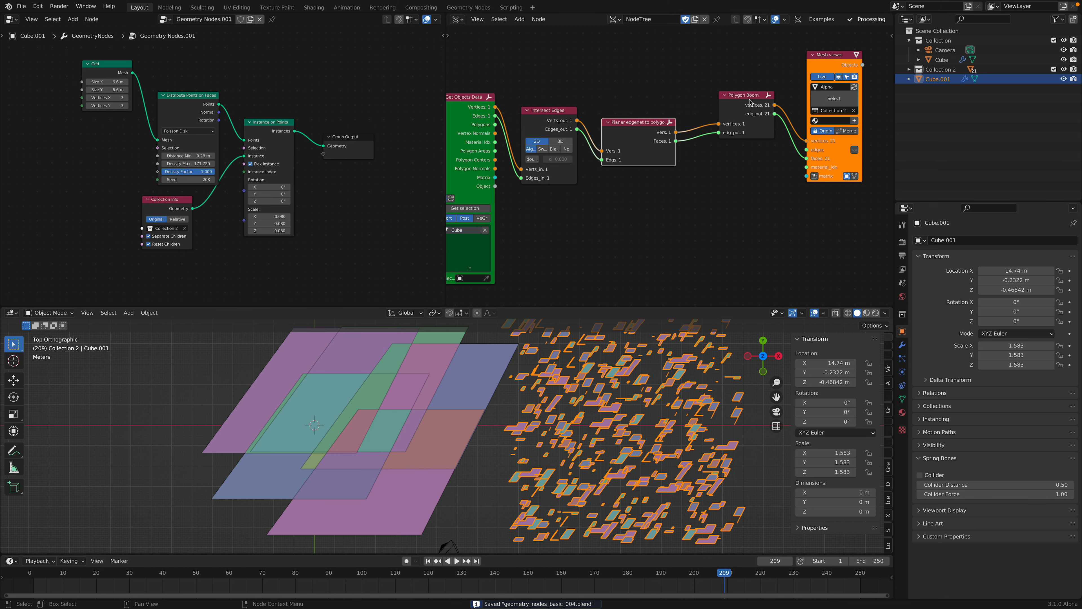
{"action": "left_click_drag", "start_coordinate": [742, 95], "coordinate": [728, 107]}
{"action": "middle_click_drag", "start_coordinate": [532, 157], "coordinate": [584, 160]}
{"action": "scroll", "coordinate": [585, 159], "scroll_direction": "down", "scroll_amount": 1}
{"action": "left_click_drag", "start_coordinate": [853, 69], "coordinate": [824, 103]}
{"action": "scroll", "coordinate": [815, 112], "scroll_direction": "down", "scroll_amount": 1}
{"action": "middle_click_drag", "start_coordinate": [814, 114], "coordinate": [810, 107]}
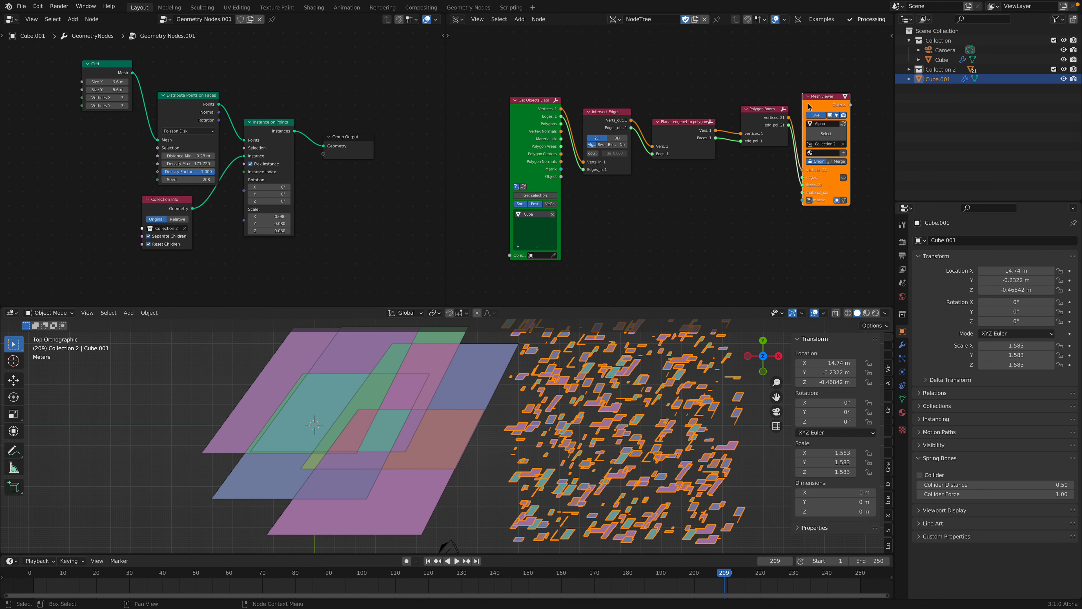
{"action": "scroll", "coordinate": [478, 417], "scroll_direction": "down", "scroll_amount": 1}
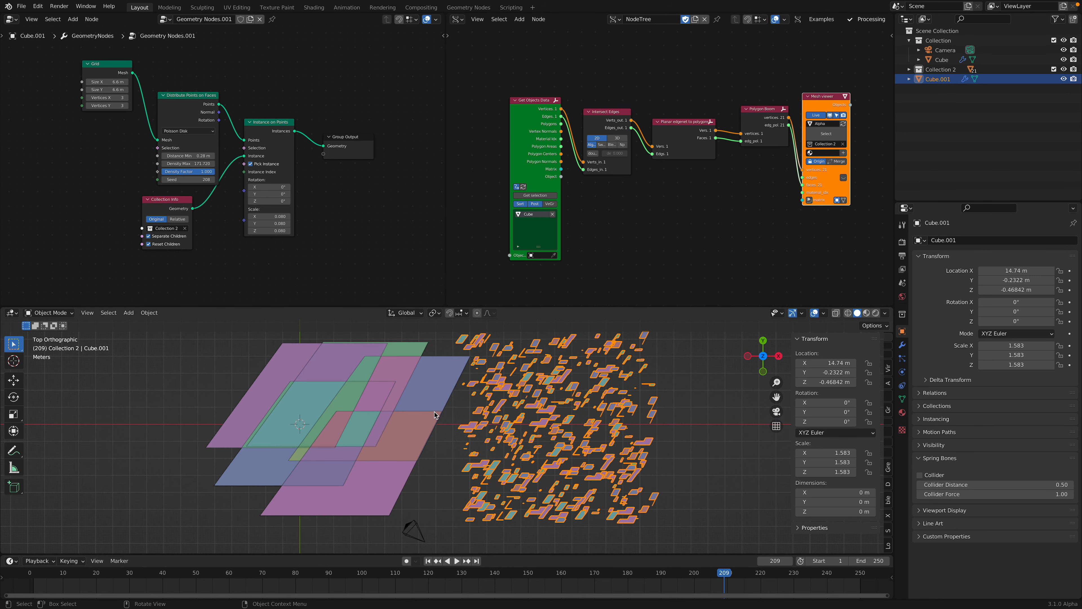
{"action": "left_click", "coordinate": [678, 416]}
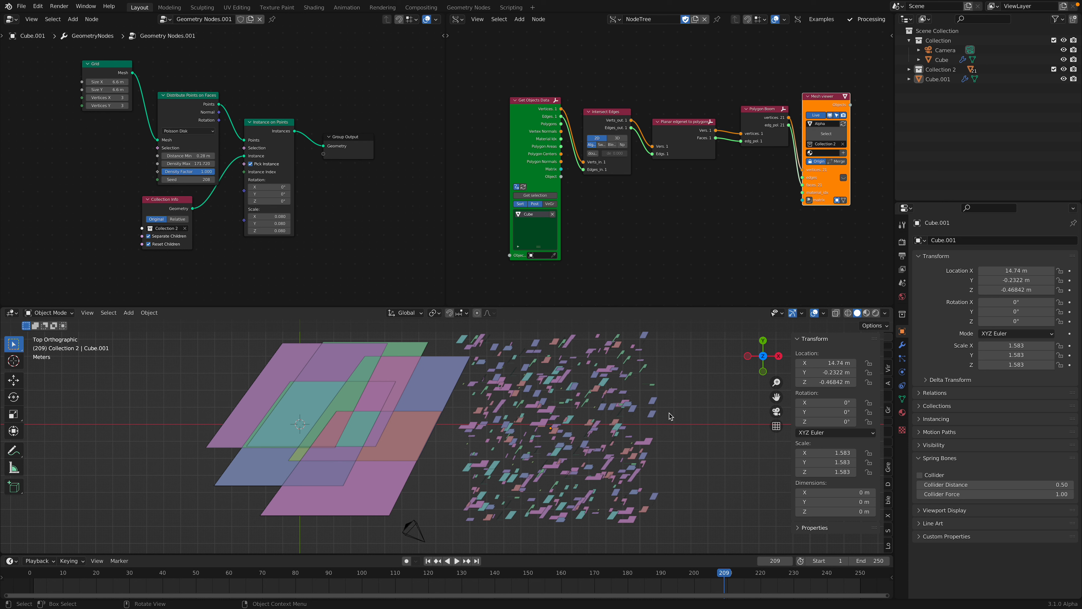